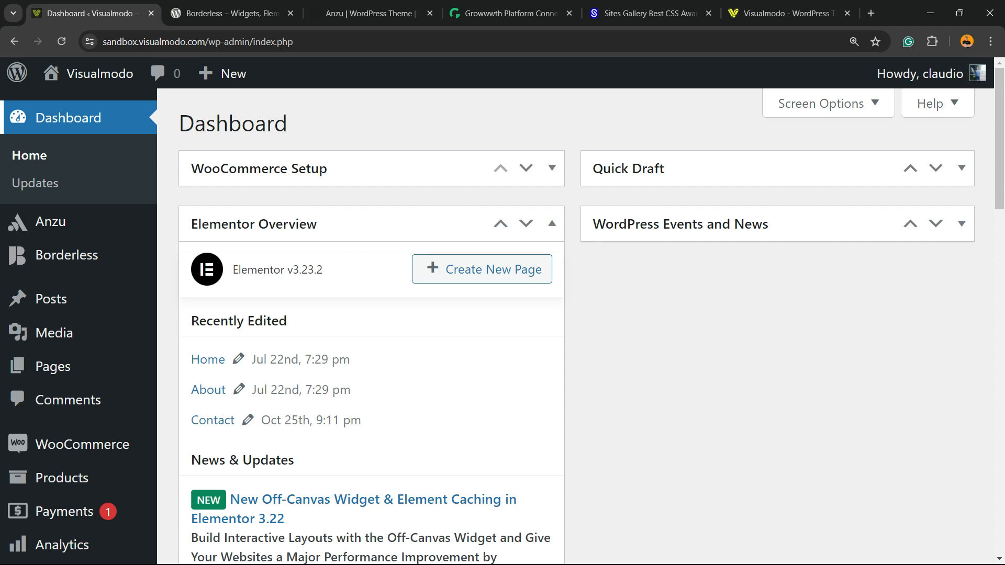
Step: Edit the wp-admin address in the browser bar and load the All Posts list
double_click(173, 42)
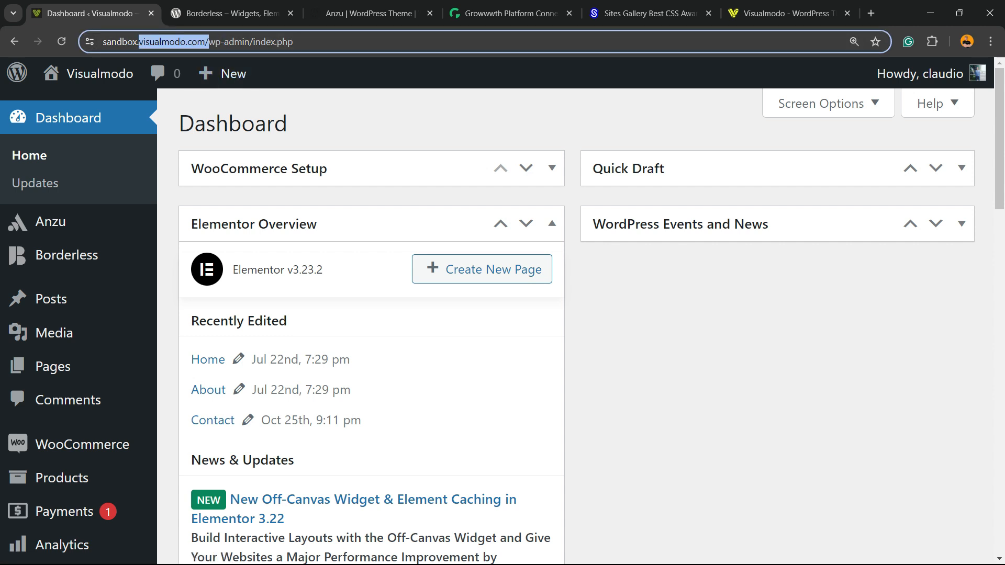
left_click(173, 42)
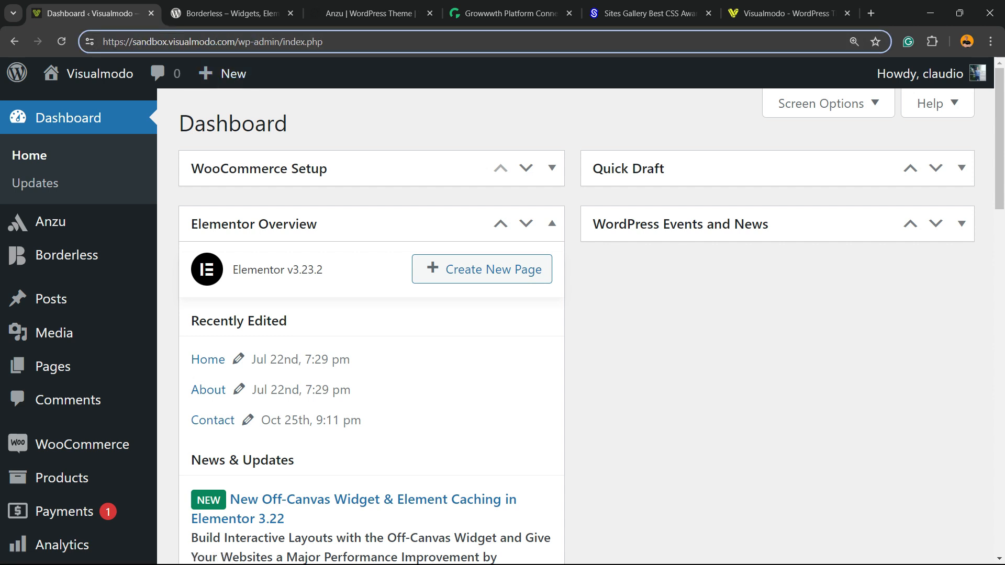
left_click_drag(236, 41, 279, 42)
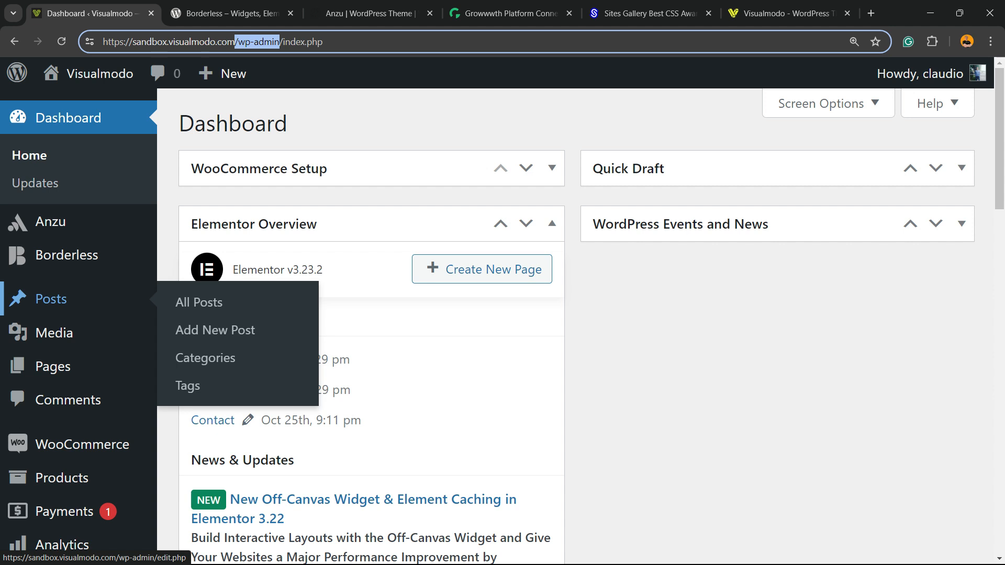
key("Return")
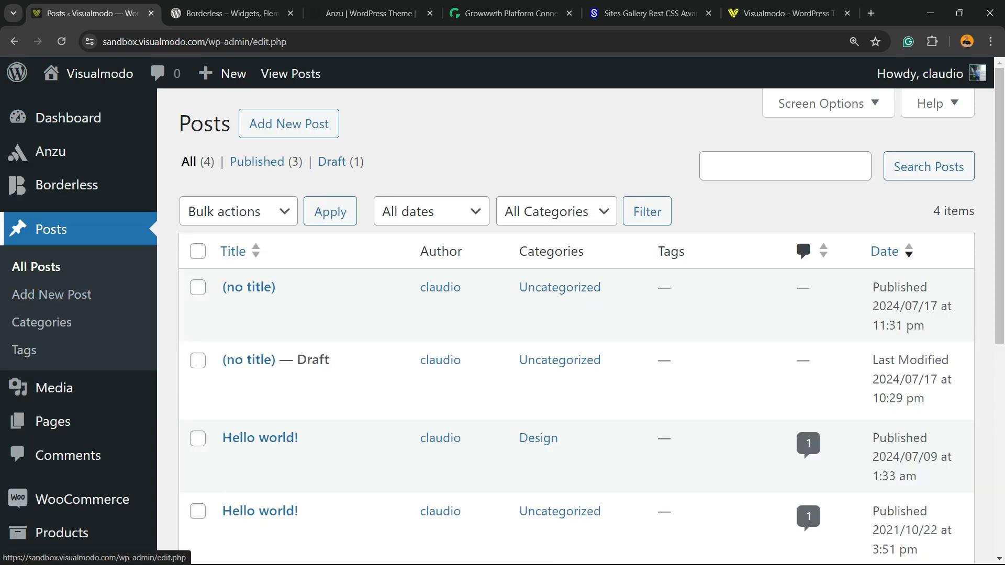
scroll(503, 314, "down", 1)
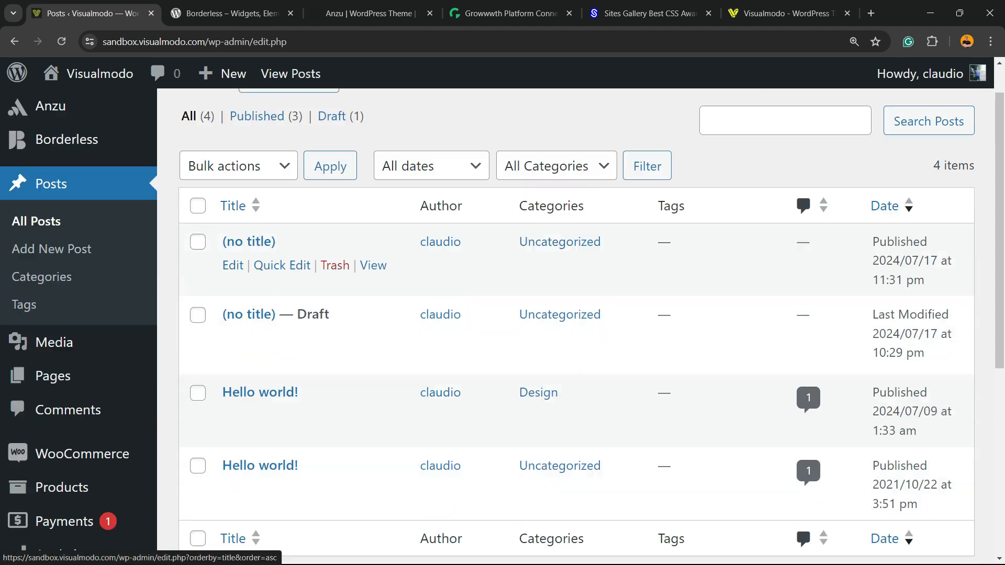
scroll(503, 314, "down", 3)
Step: Open the 'Hello world!' post in the block editor
left_click(260, 392)
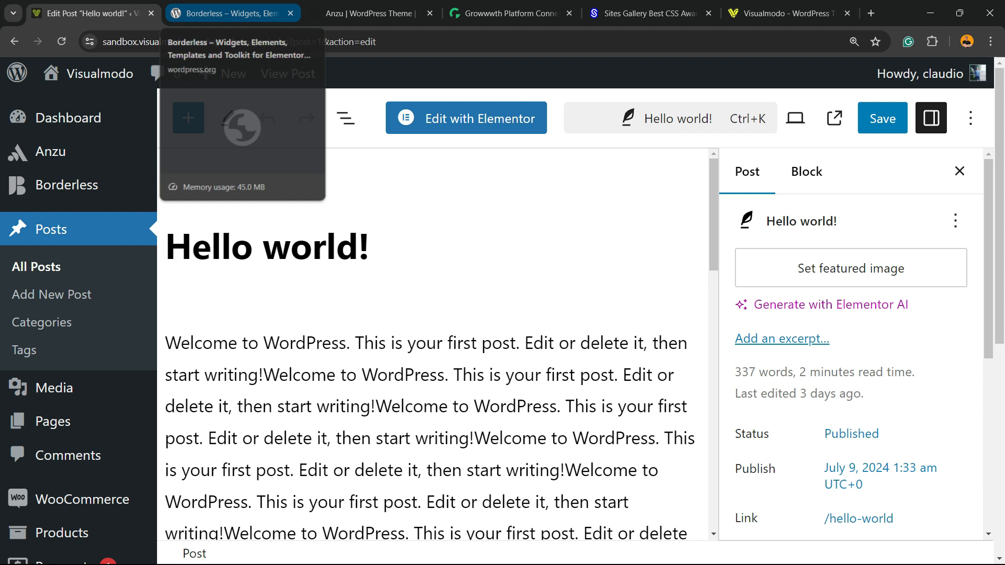
Step: Select and delete all body text of the post, including the leftover empty paragraph
left_click(396, 436)
key("ctrl+a")
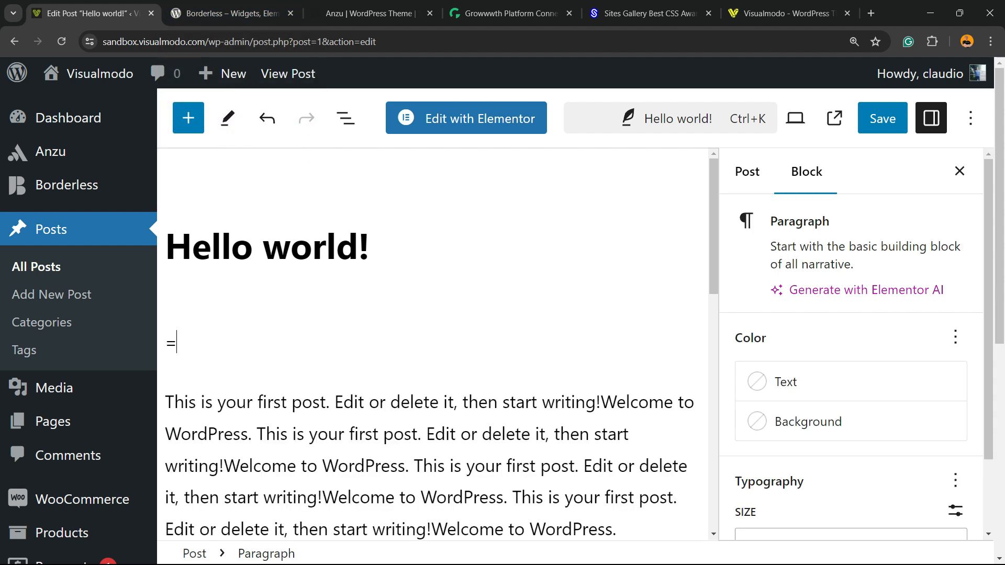
key("BackSpace")
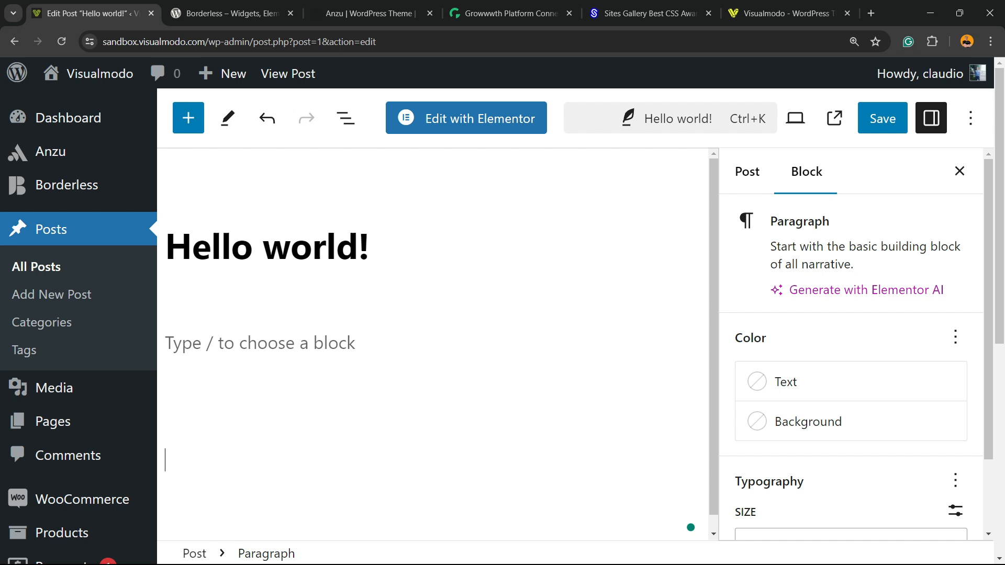
Step: Delete the 'Hello world!' title, undo to restore it, and zoom the editor out
left_click(289, 243)
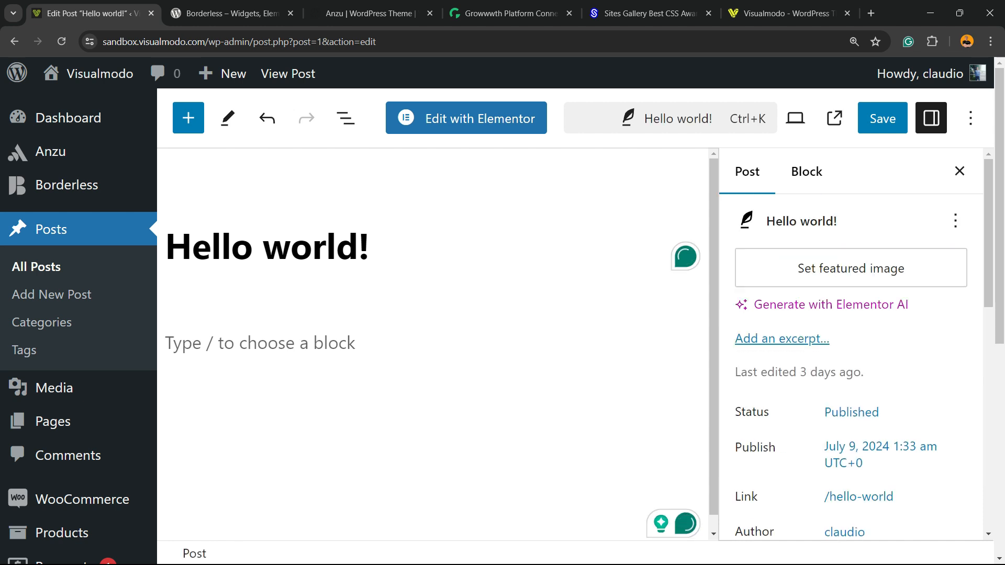
key("ctrl+a")
key("BackSpace")
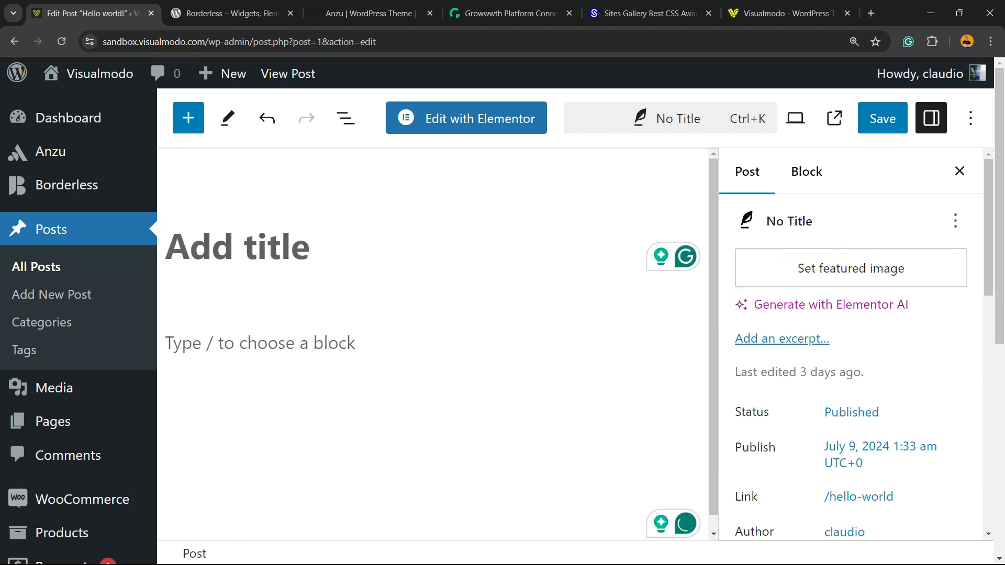
key("ctrl+z")
key("ctrl+minus")
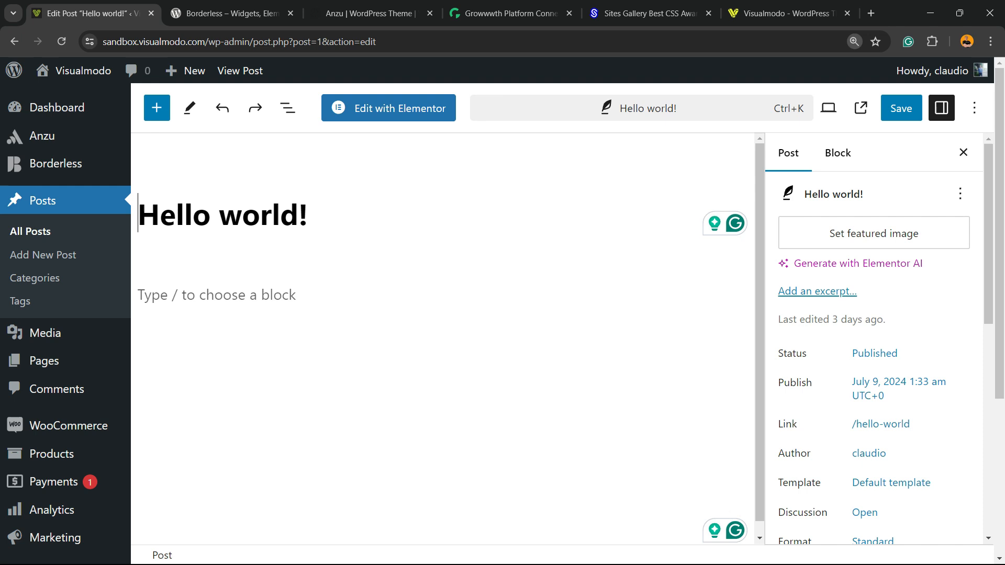
Step: On the Borderless plugin page select the two PAGE BUILDER ADDONS paragraphs, then return to the post editor
left_click(231, 14)
scroll(502, 314, "down", 2)
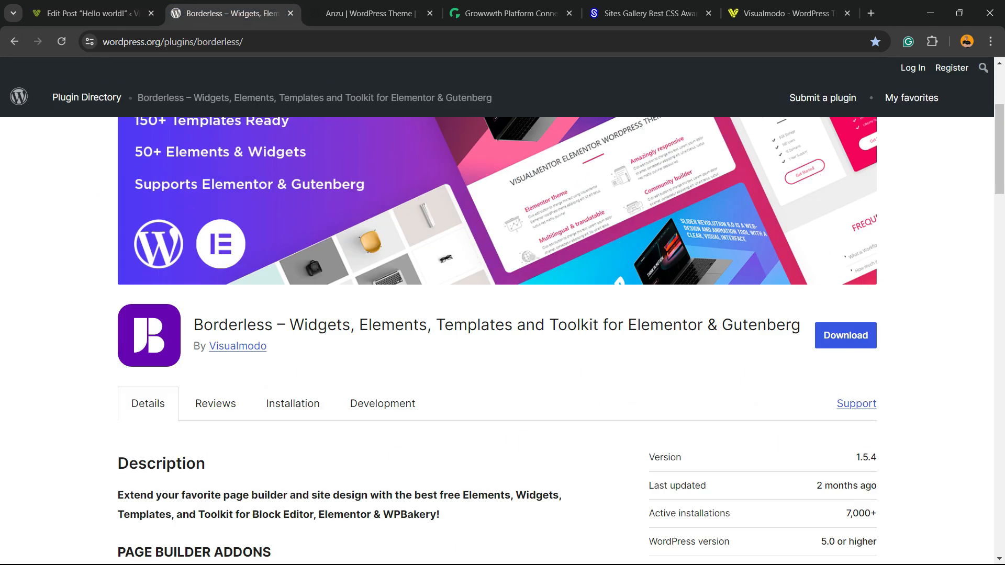
scroll(502, 315, "down", 3)
scroll(503, 314, "down", 2)
scroll(503, 315, "down", 3)
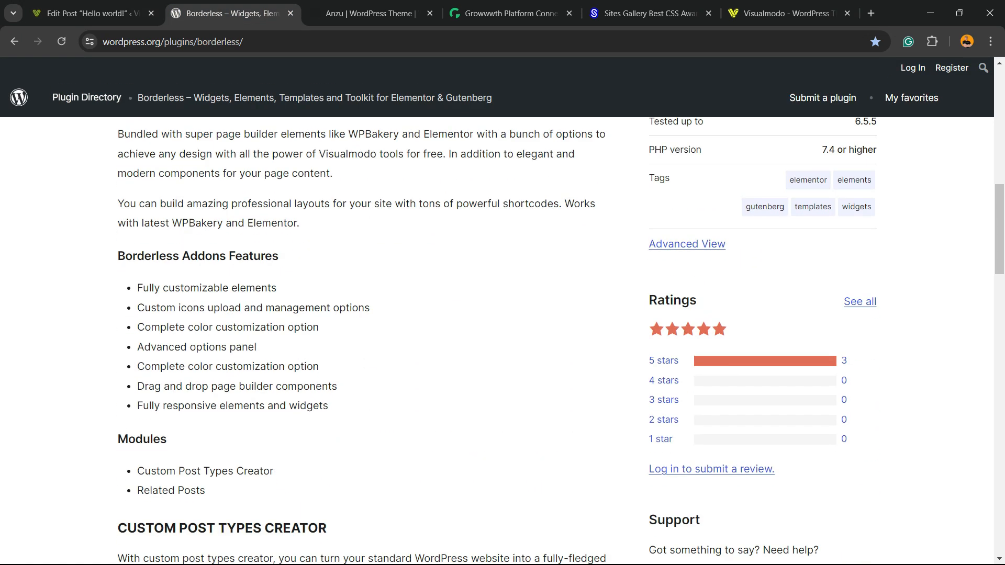
left_click_drag(136, 287, 329, 406)
scroll(362, 346, "up", 2)
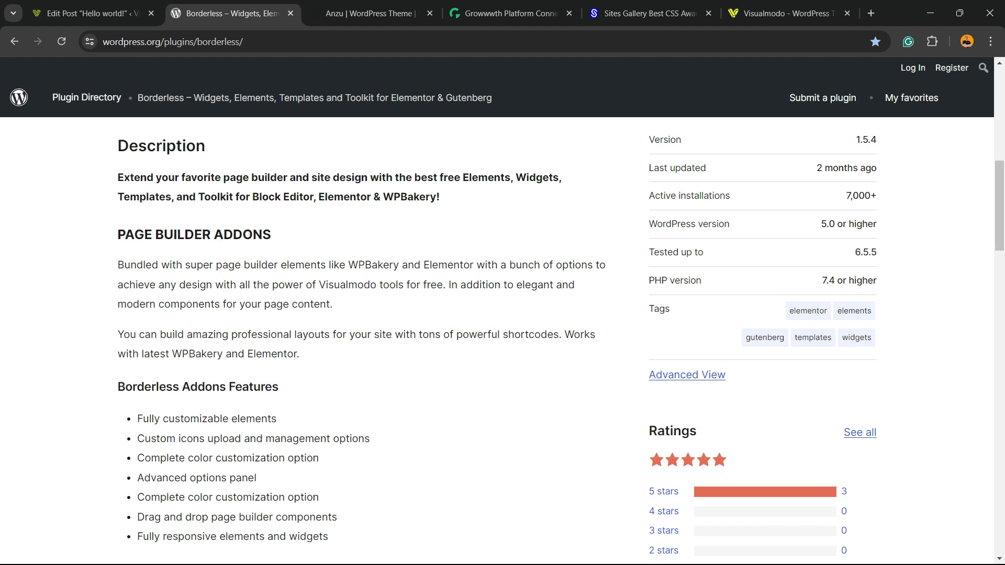
left_click_drag(119, 141, 300, 354)
left_click_drag(117, 145, 118, 264)
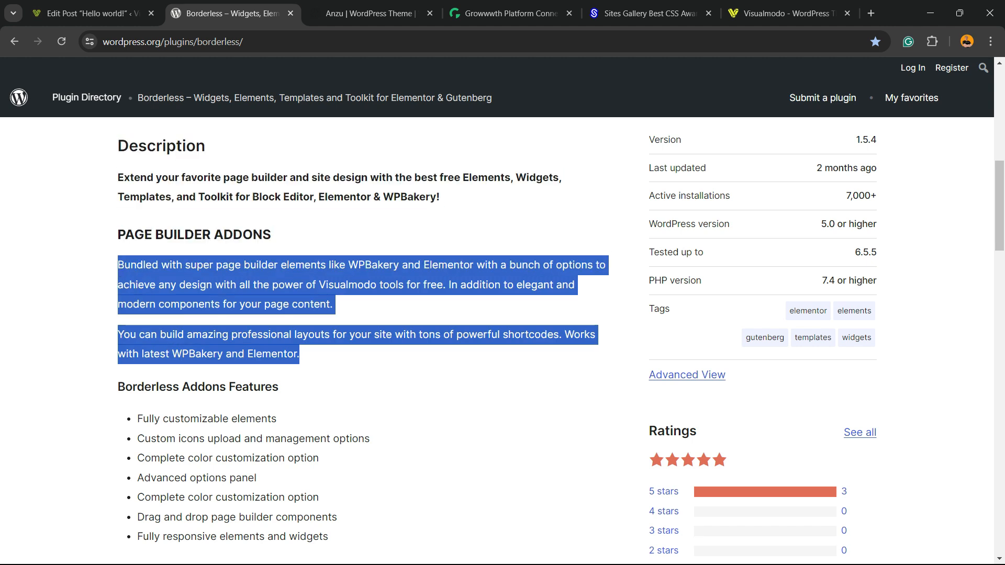
left_click(86, 14)
Step: Paste the copied plugin paragraphs into the empty block of the post body
left_click(236, 294)
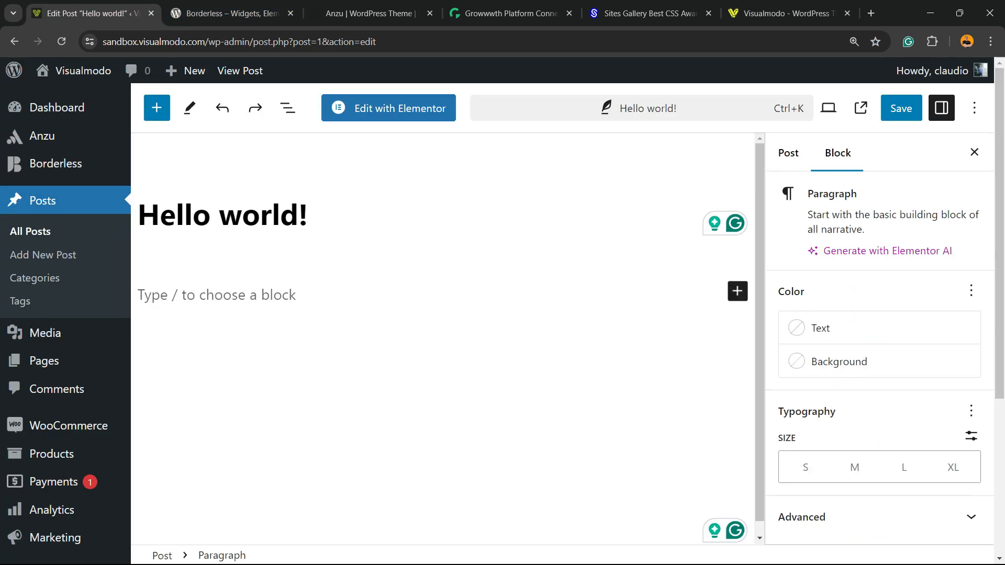
type("Bundled with super page builder elements like WPBakery and Elementor with a bunch of options to achieve any design with all the power of Visualmodo tools for free. In addition to elegant and modern components for your page content.  You can build amazing professional layouts for your site with tons of powerful shortcodes. Works with latest WPBakery and Elementor.")
triple_click(314, 288)
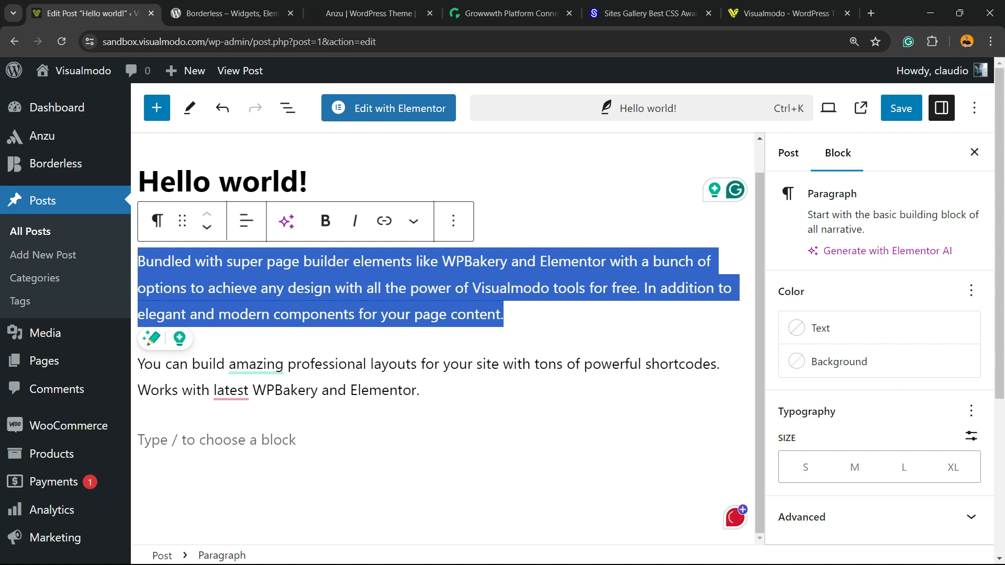
key("Right")
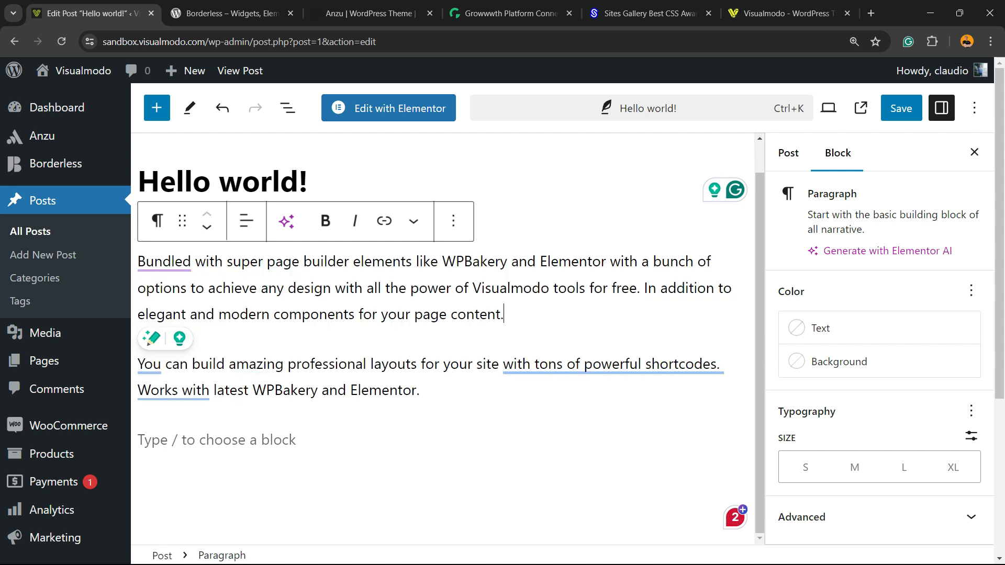
Step: Split 'Bundled with super page' off as its own block and select that line
left_click(300, 262)
key("Return")
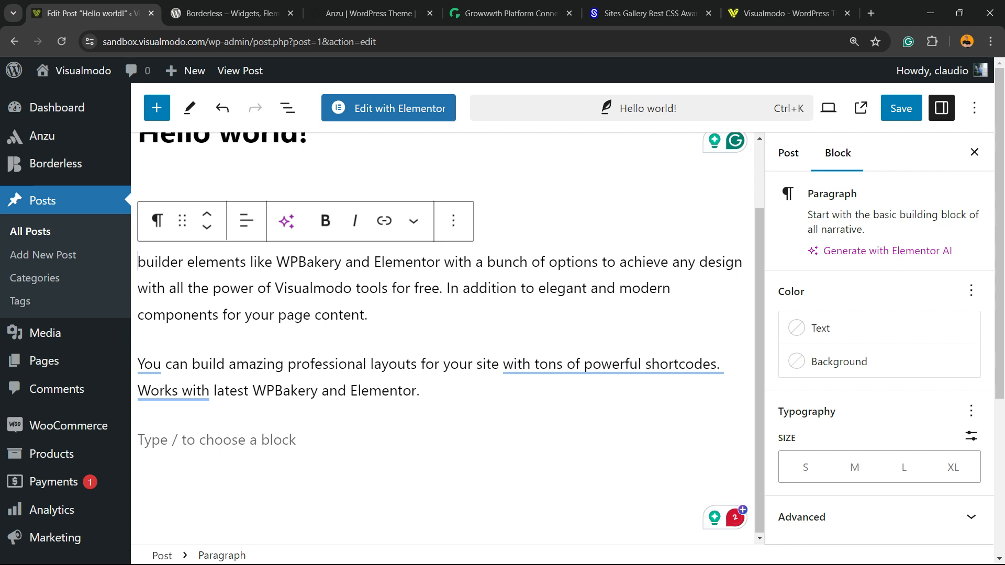
key("ctrl+a")
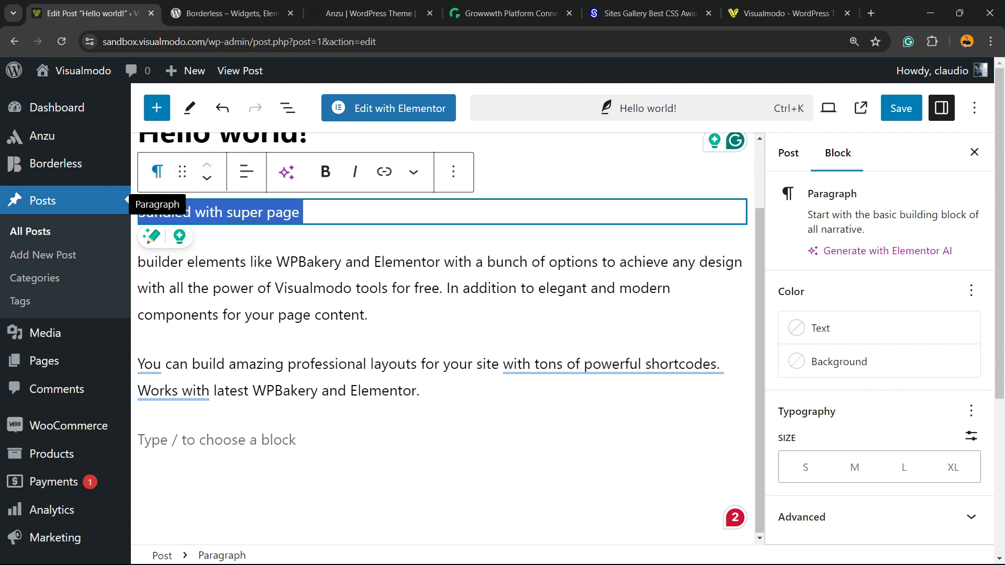
Step: Transform the 'Bundled with super page' line into a Heading block
left_click(157, 172)
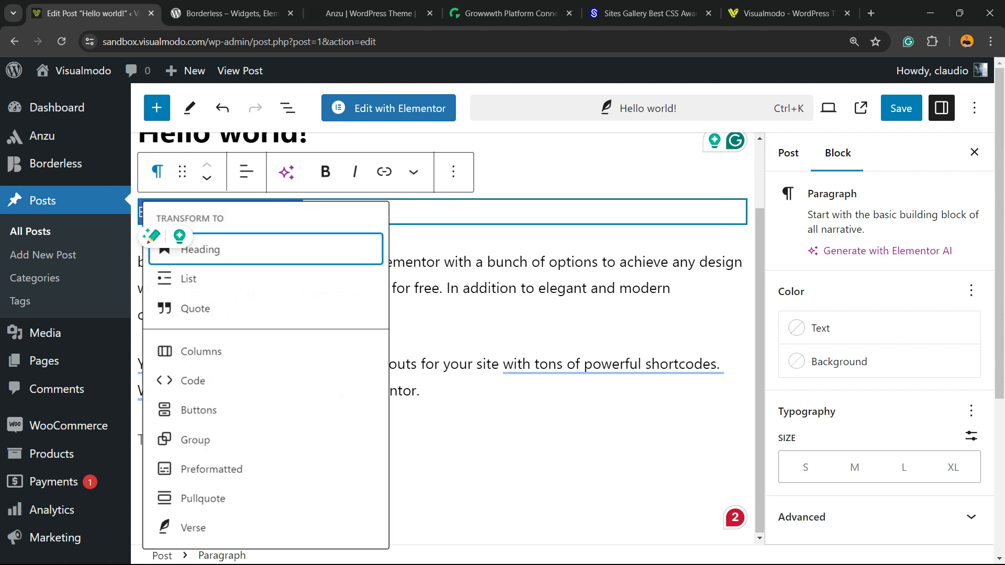
left_click(200, 249)
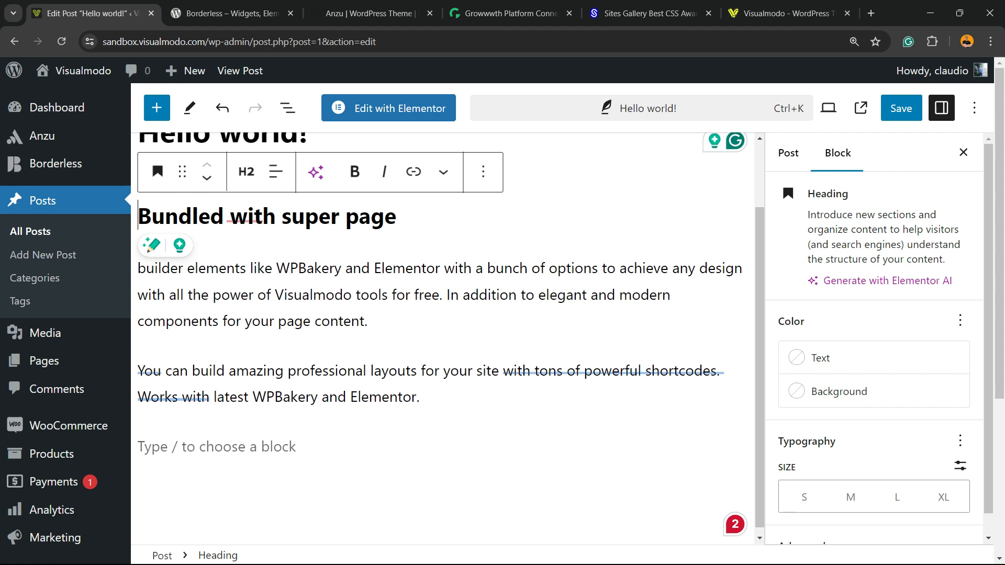
triple_click(267, 216)
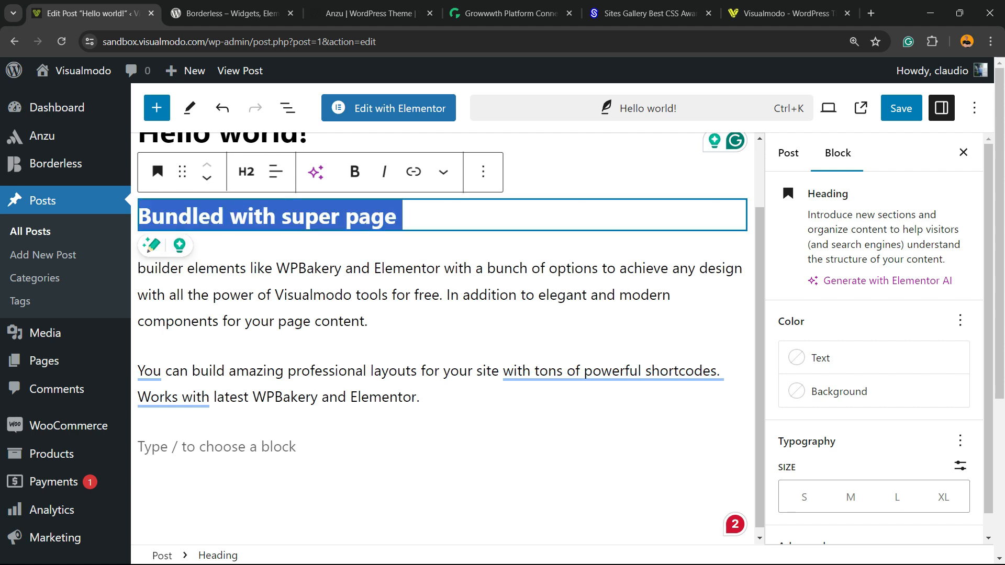
Step: Cycle the heading through levels H1–H6 and settle on H2
left_click(246, 172)
left_click(246, 172)
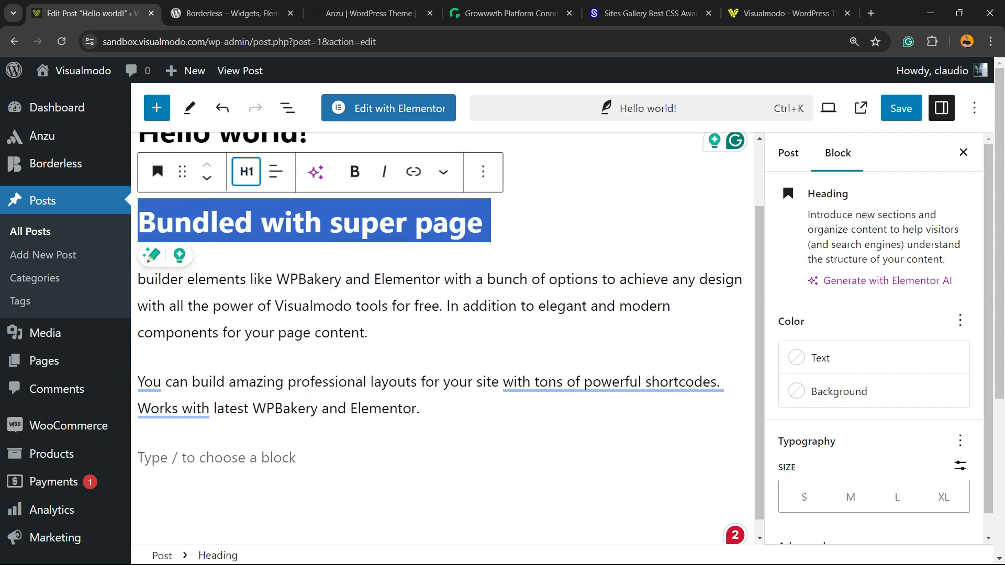
left_click(245, 172)
left_click(246, 172)
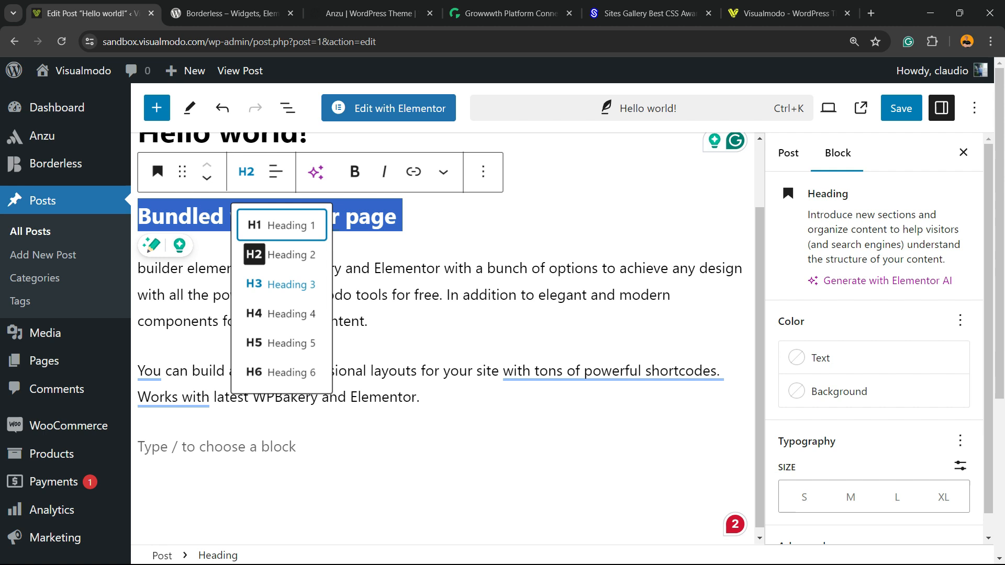
left_click(280, 284)
left_click(246, 172)
left_click(280, 314)
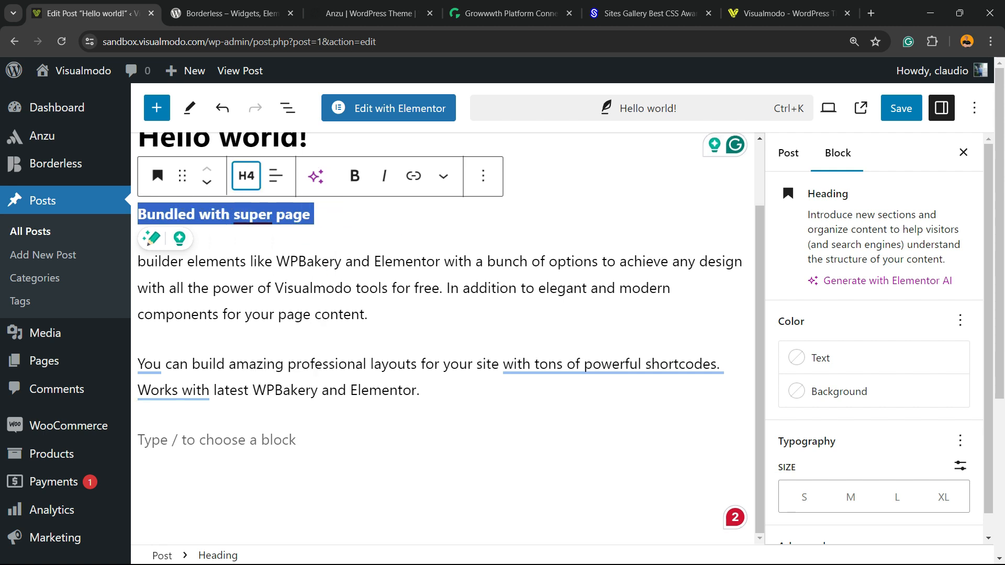
left_click(246, 176)
left_click(280, 346)
left_click(246, 179)
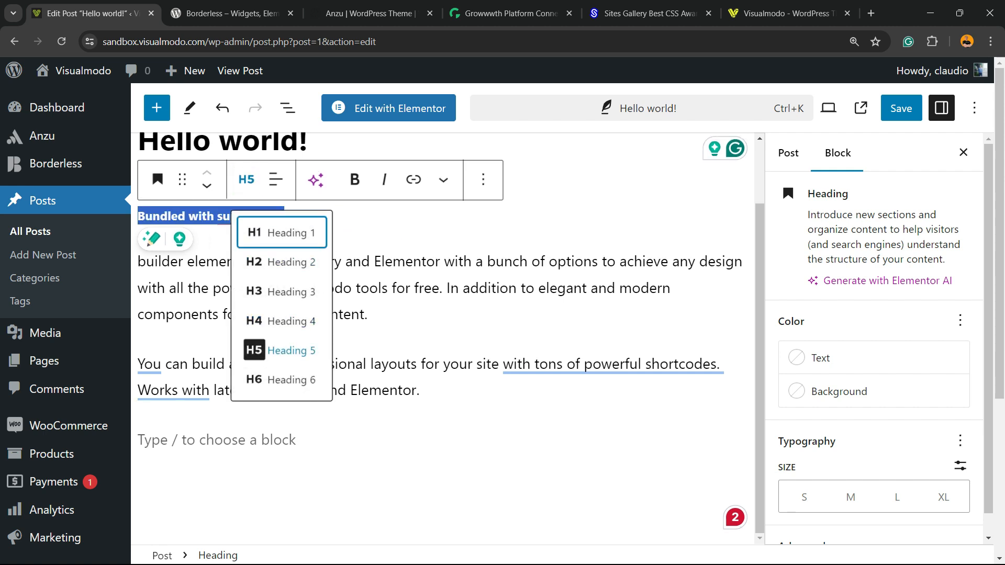
left_click(280, 380)
left_click(246, 183)
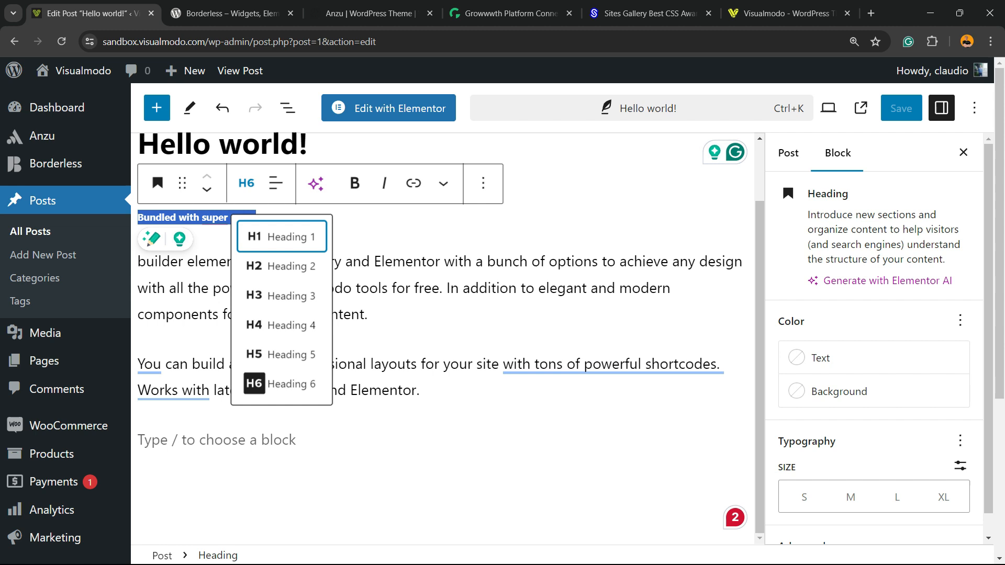
left_click(280, 237)
left_click(246, 183)
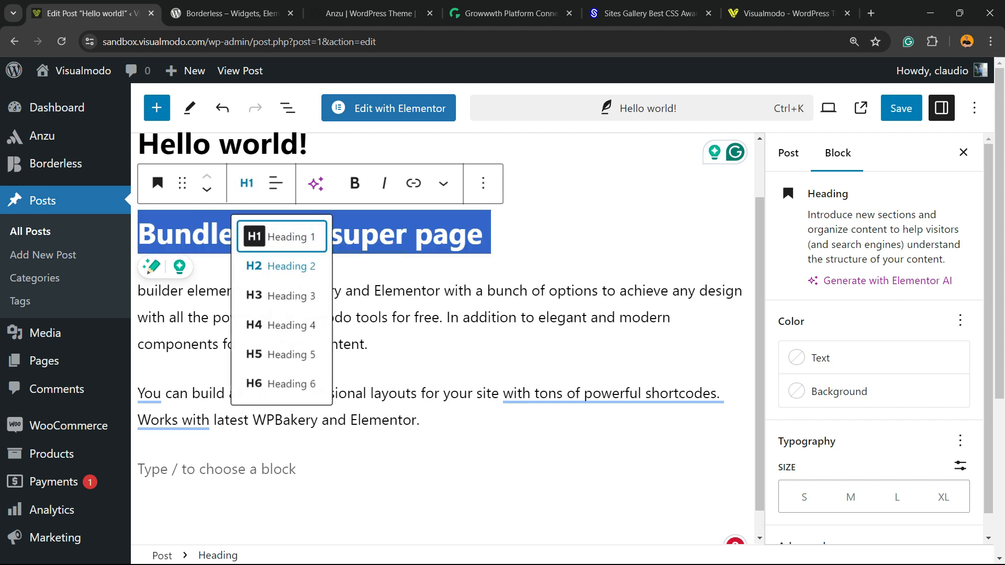
left_click(281, 270)
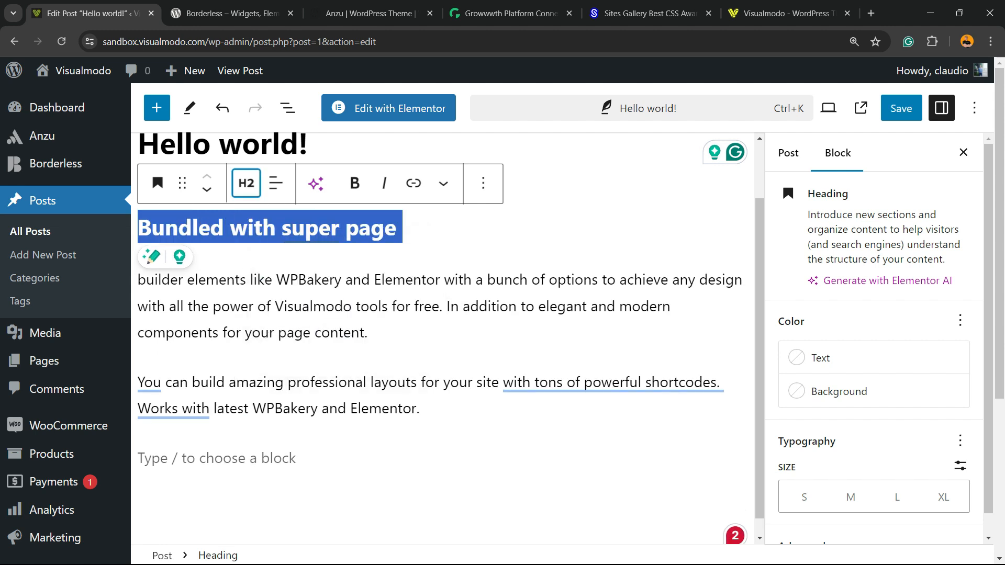
left_click(157, 183)
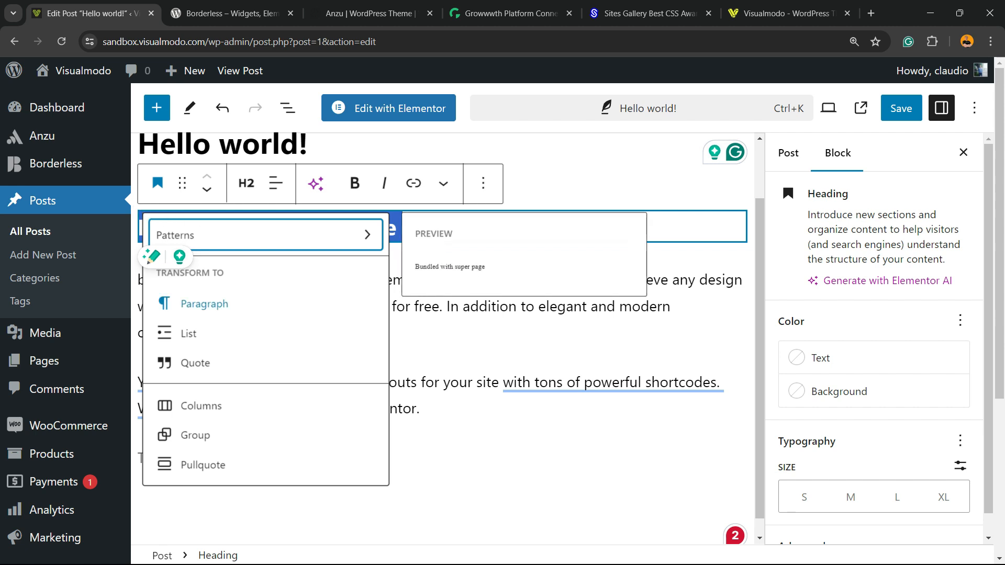
Step: Convert the heading to a paragraph, then to a list, and switch it to numbered
left_click(204, 304)
triple_click(236, 224)
left_click(157, 183)
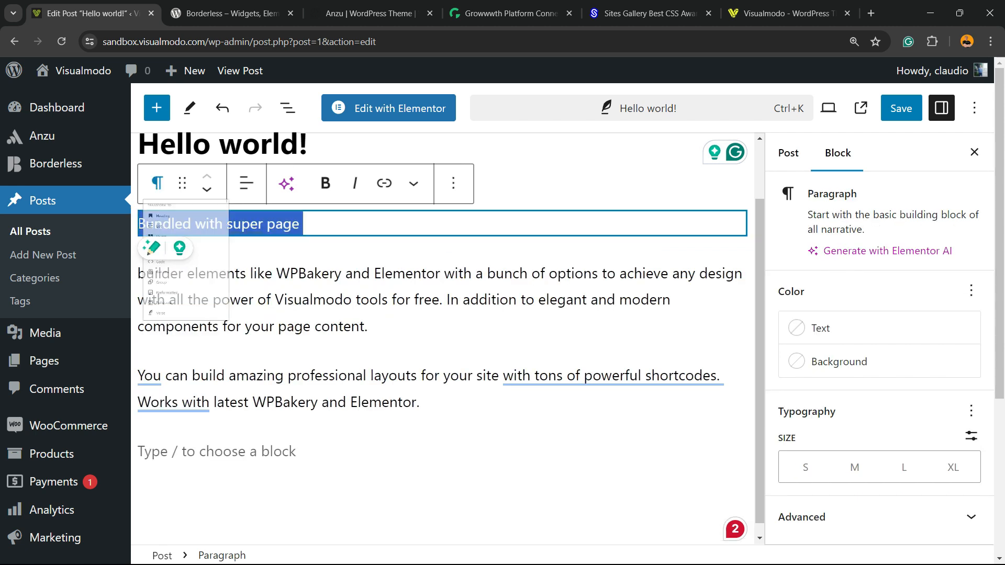
left_click(189, 290)
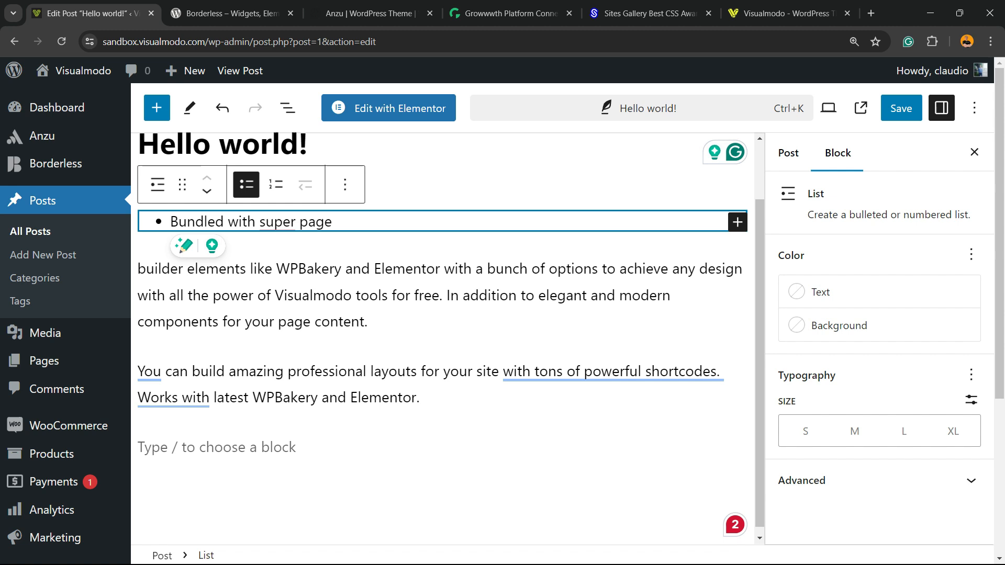
left_click(275, 185)
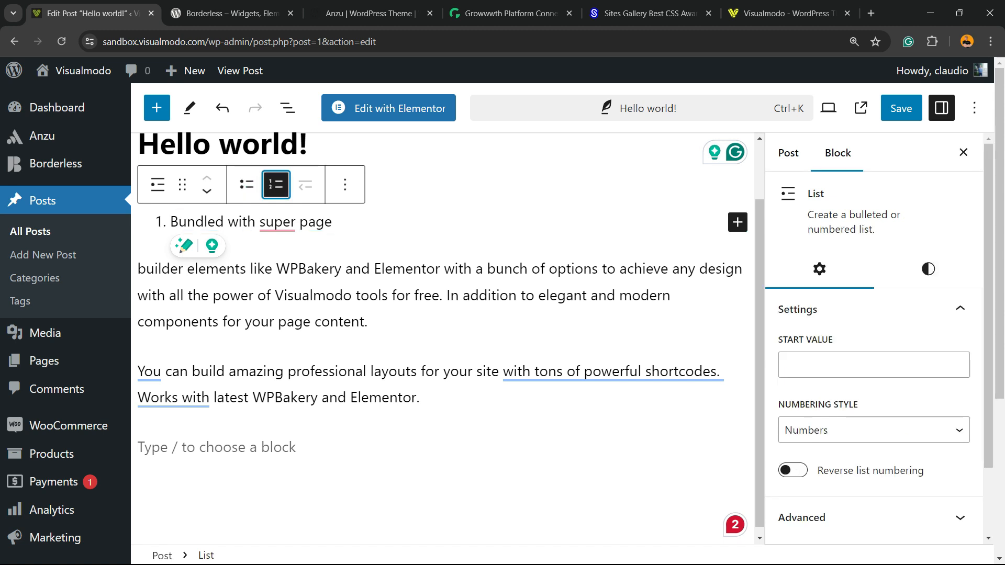
Step: Wrap the numbered list in a Quote block and select the whole list inside it
left_click(157, 185)
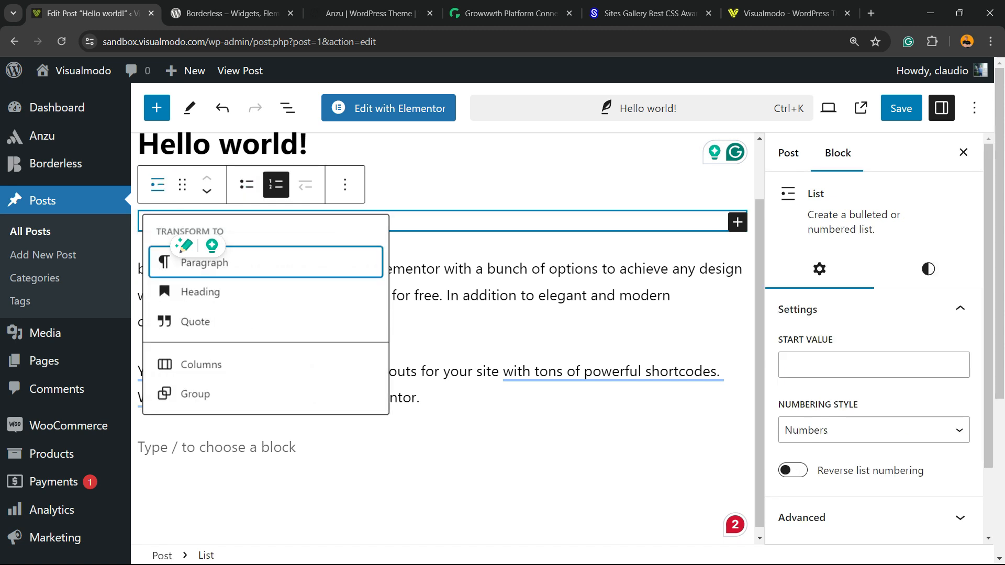
left_click(195, 322)
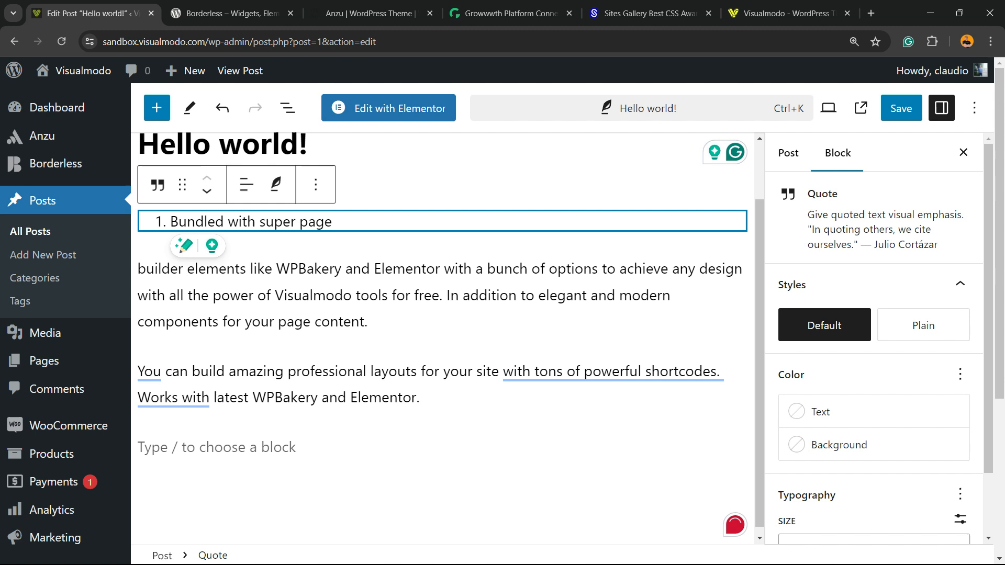
double_click(242, 222)
key("ctrl+a")
key("ctrl+a")
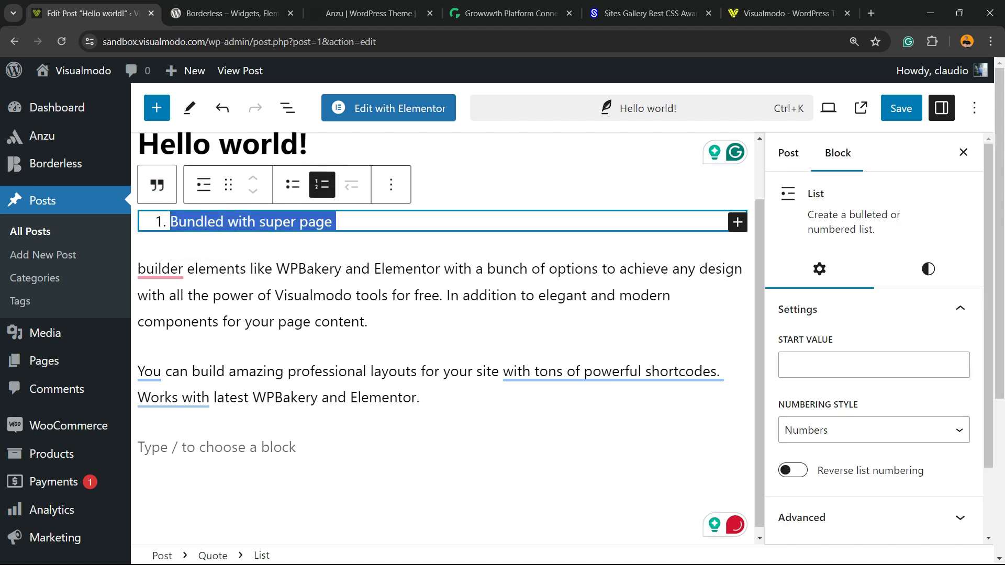
key("ctrl+a")
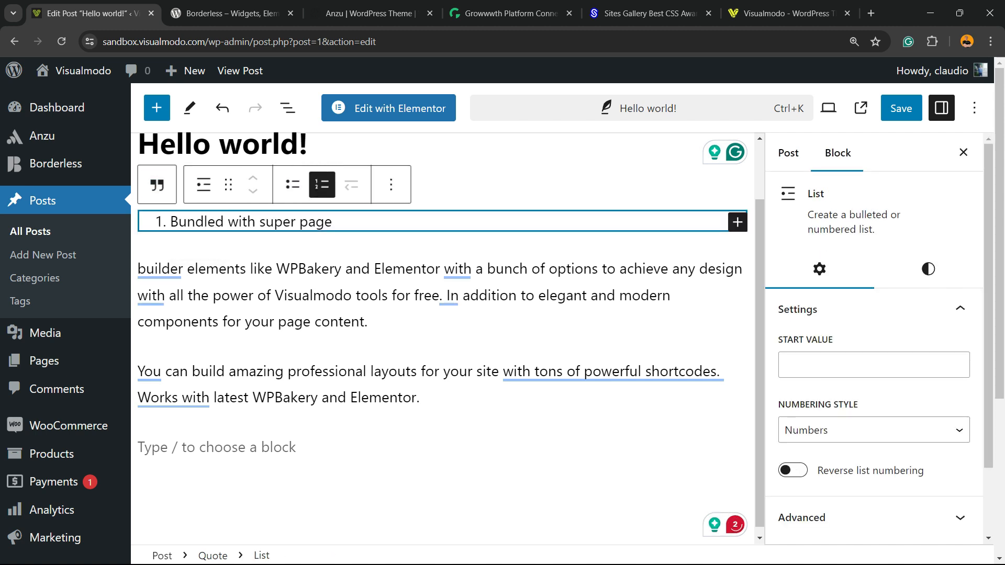
key("Escape")
key("Escape")
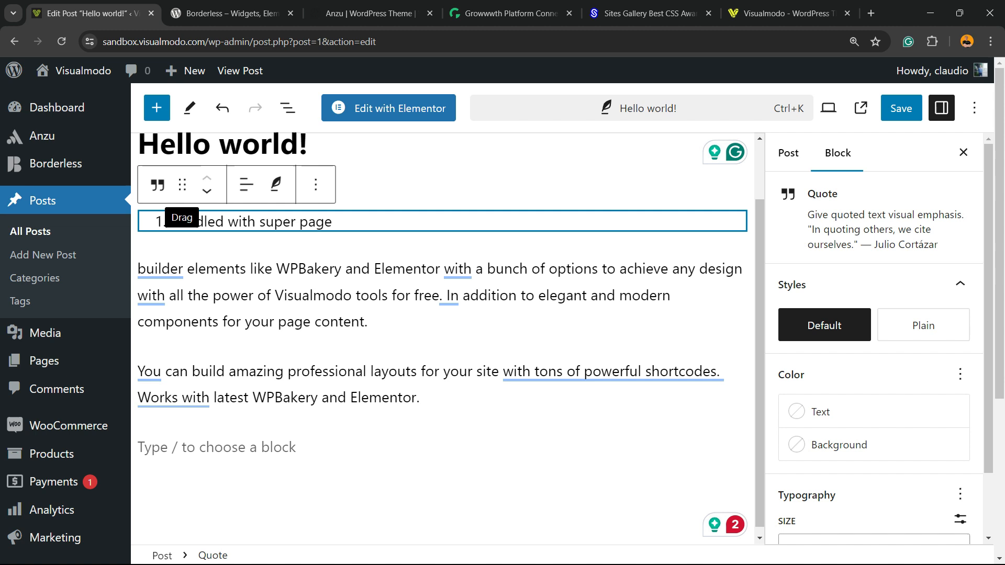
key("Return")
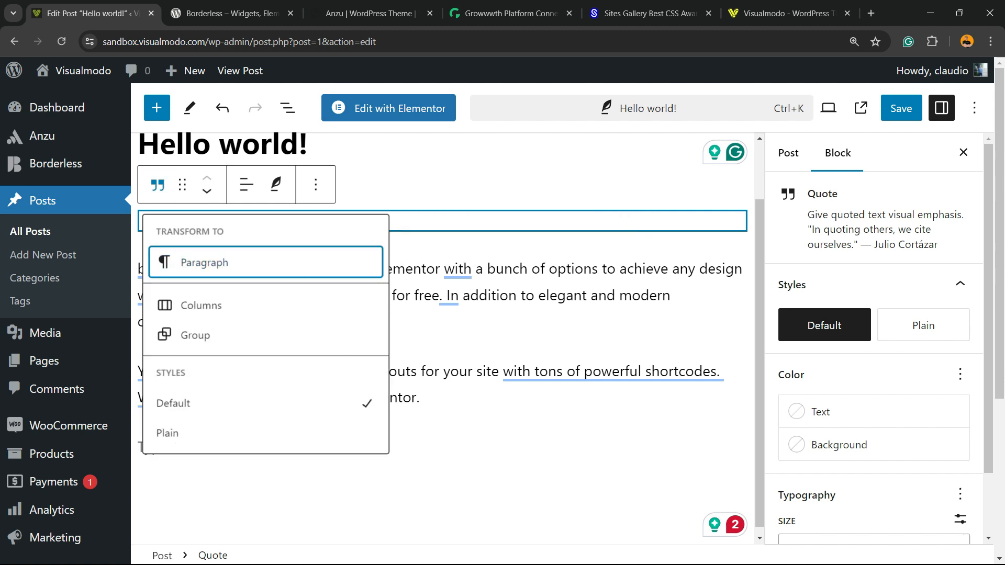
key("Return")
Step: Reselect the quoted list and convert the Quote back into a paragraph
key("ctrl+z")
key("ctrl+a")
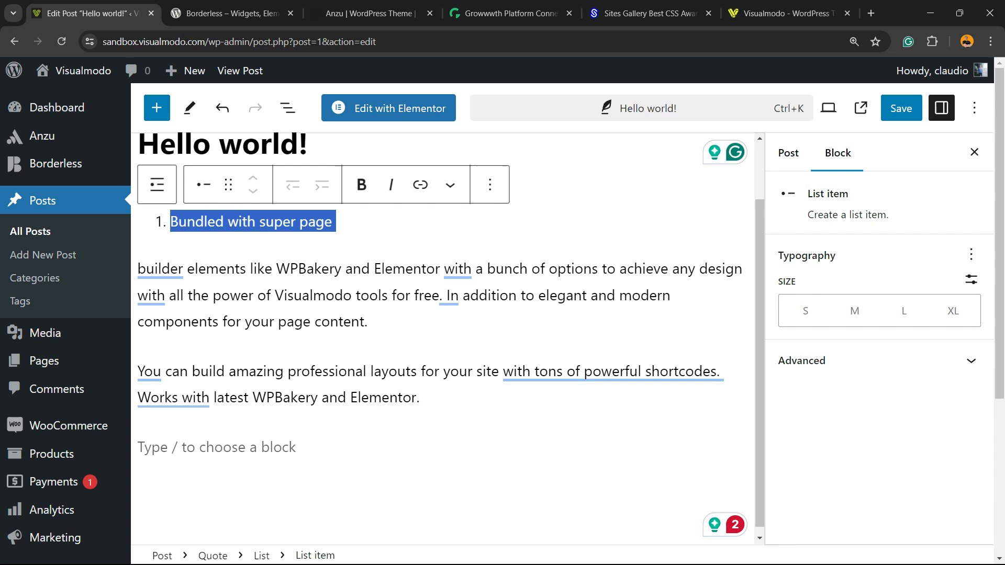
key("ctrl+a")
key("ctrl+a")
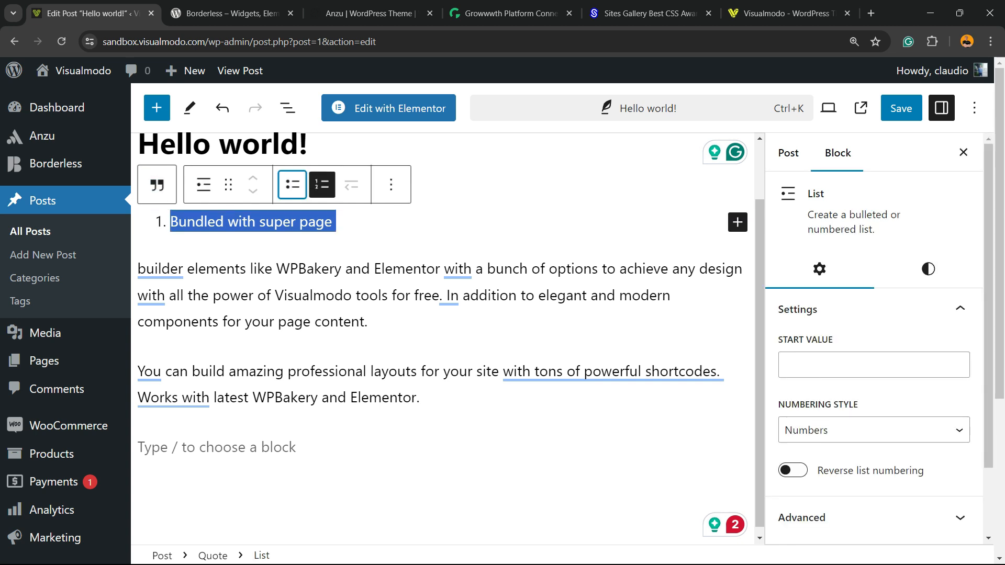
key("Escape")
left_click(157, 184)
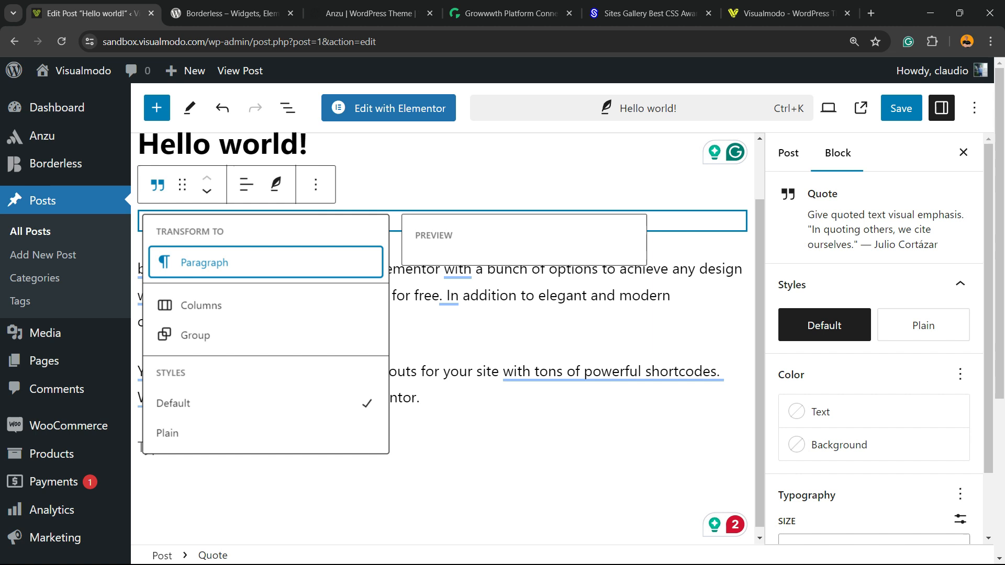
left_click(204, 263)
Step: Undo the recent conversions, turn the paragraph into a Quote and select the whole quote block
key("ctrl+z")
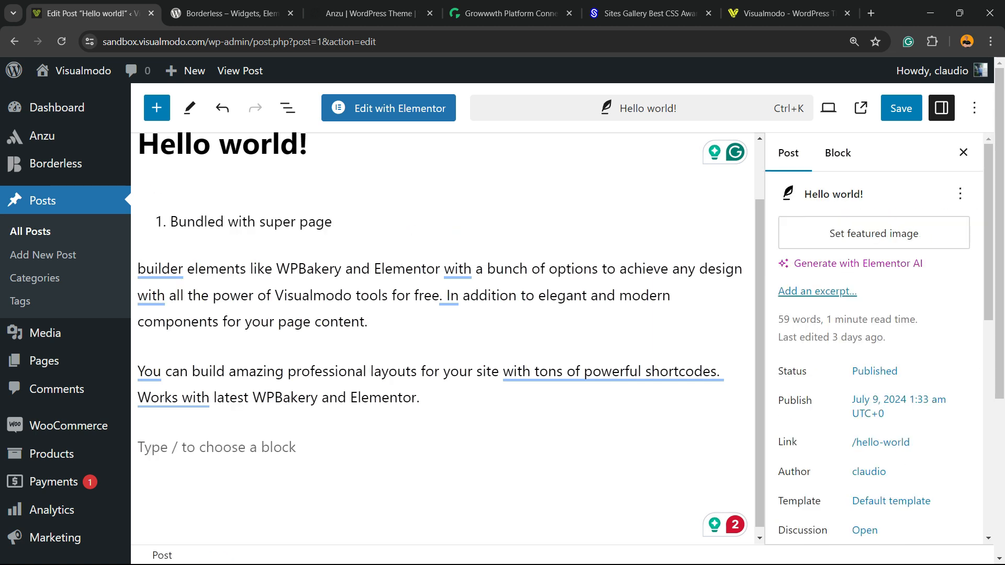
key("ctrl+z")
key("ctrl+z")
left_click(440, 224)
left_click(158, 183)
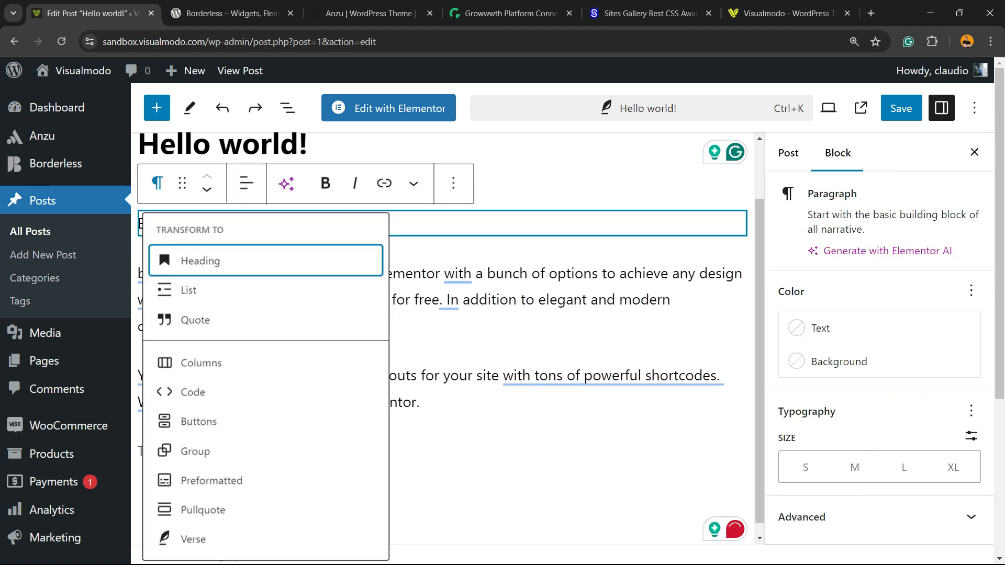
left_click(195, 320)
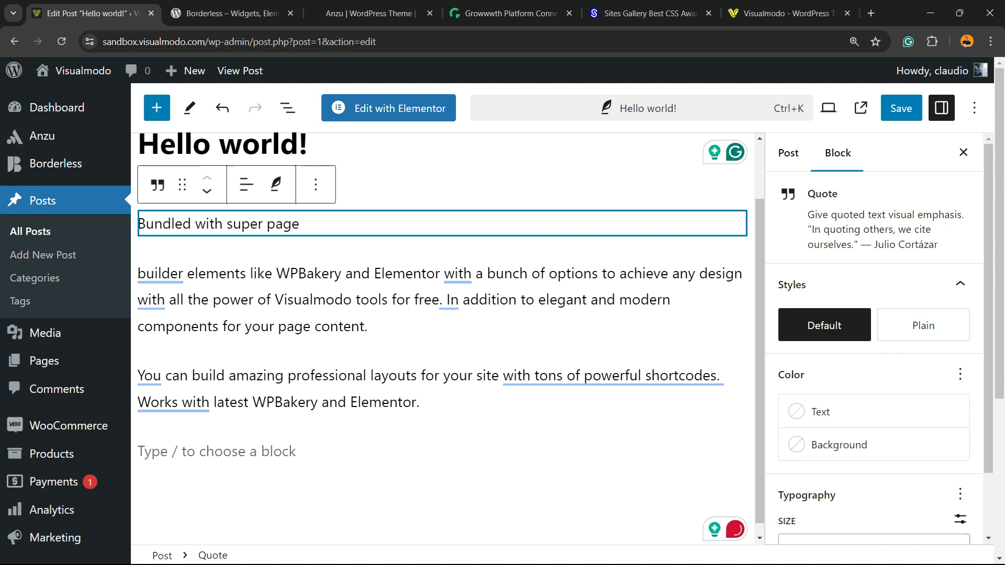
left_click(209, 224)
double_click(209, 224)
key("ctrl+a")
key("ctrl+a")
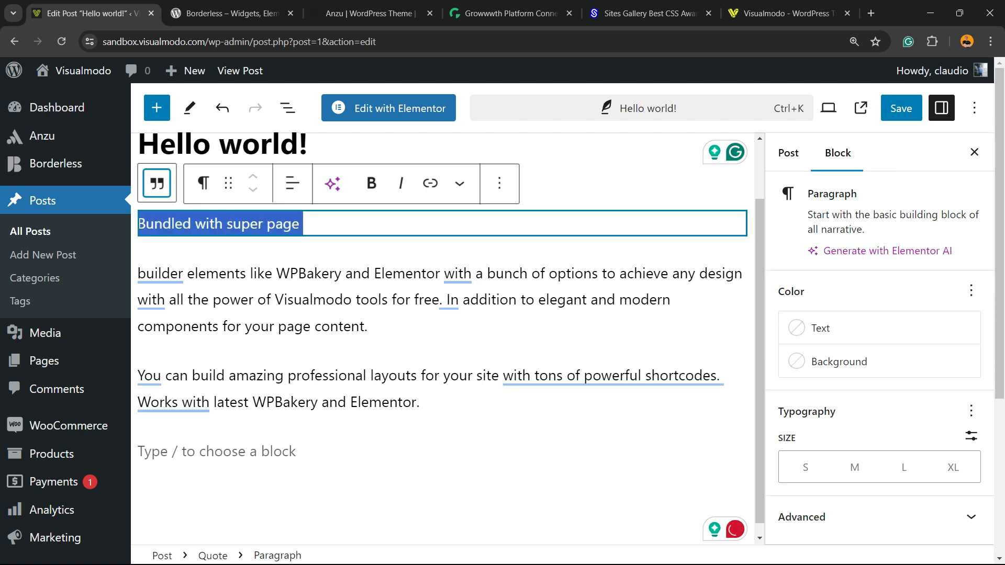
key("ctrl+a")
Step: Undo back to the H2 heading and transform it into a plain paragraph, selecting its text
key("ctrl+z")
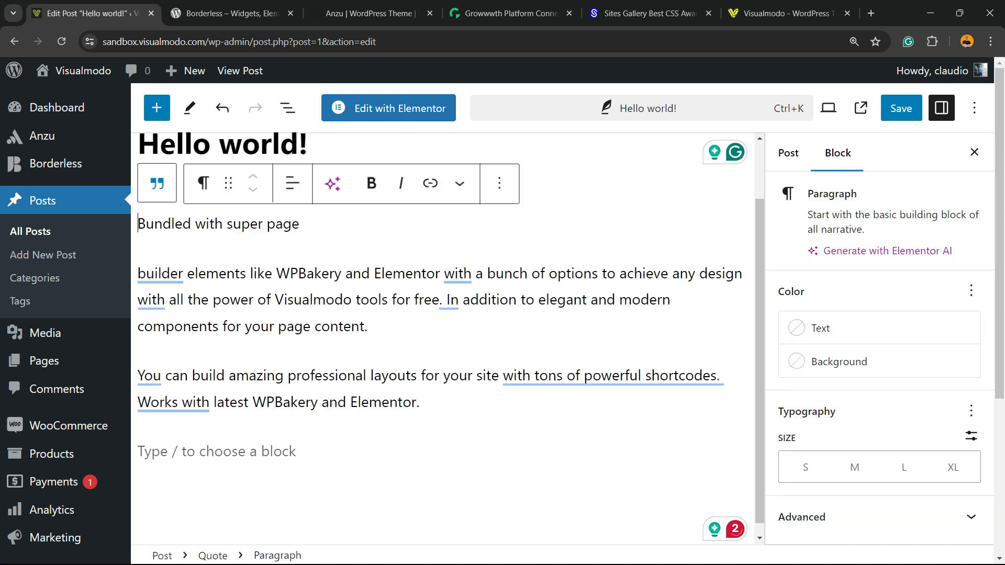
key("ctrl+z")
key("ctrl+shift+z")
left_click(243, 223)
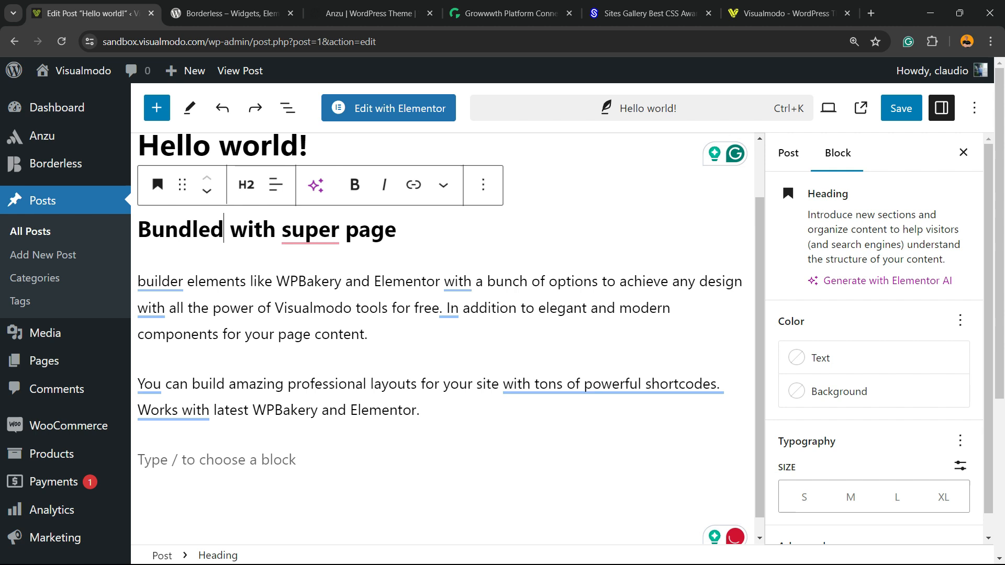
left_click(158, 184)
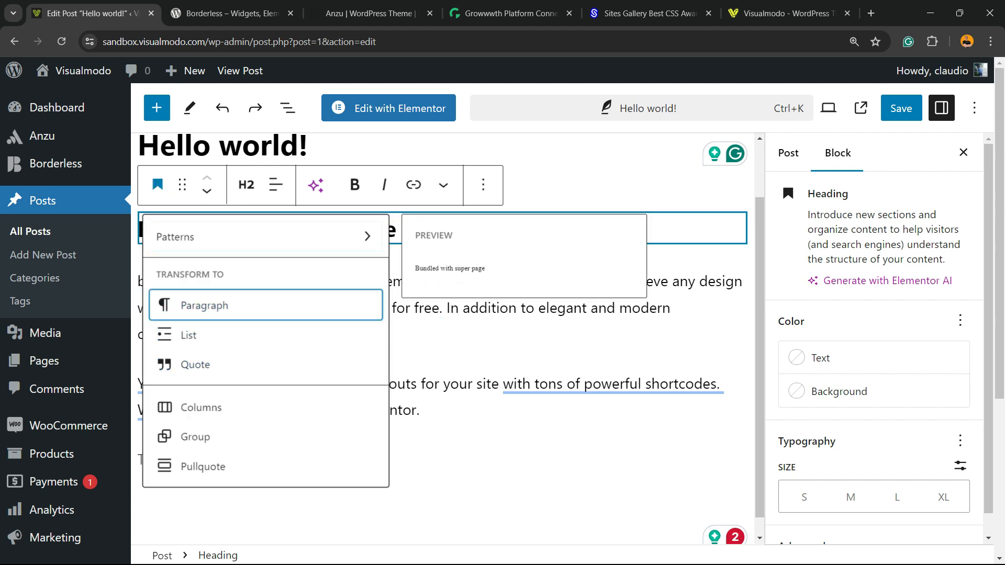
left_click(200, 305)
key("ctrl+a")
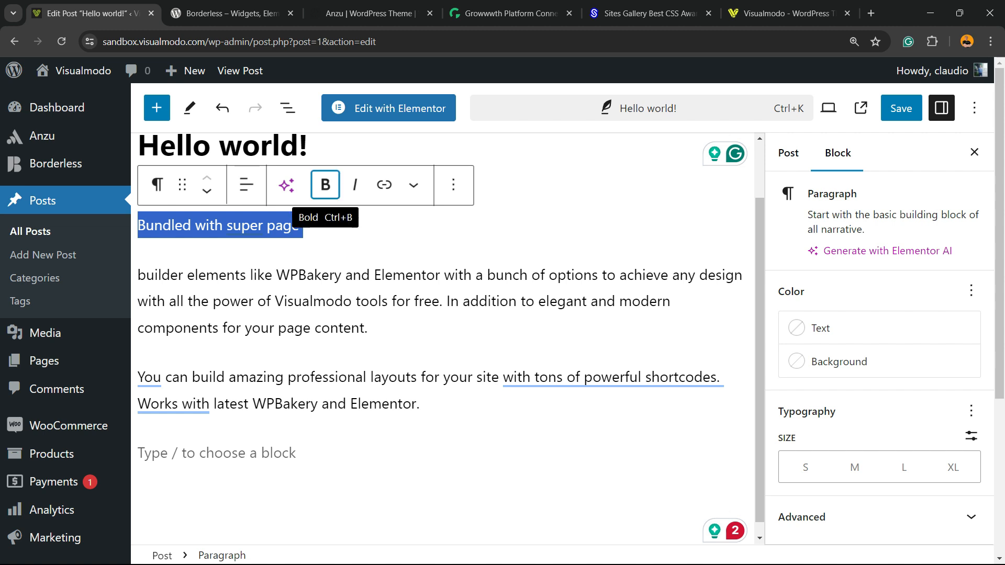
Step: Toggle bold and italic on the line, edit it to 'Bundled with a super page', then remove both formats
left_click(326, 185)
left_click(320, 275)
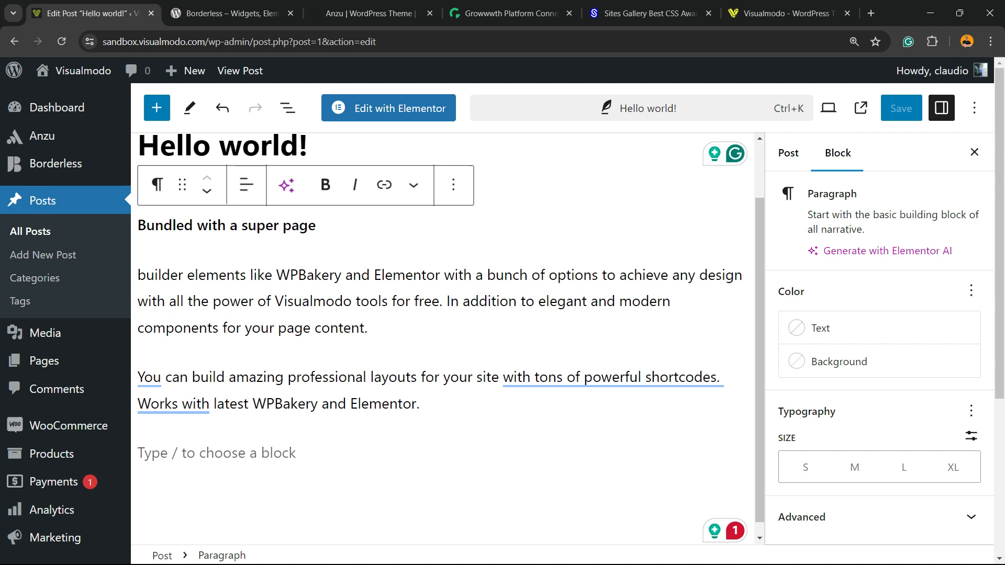
key("ctrl+a")
key("ctrl+i")
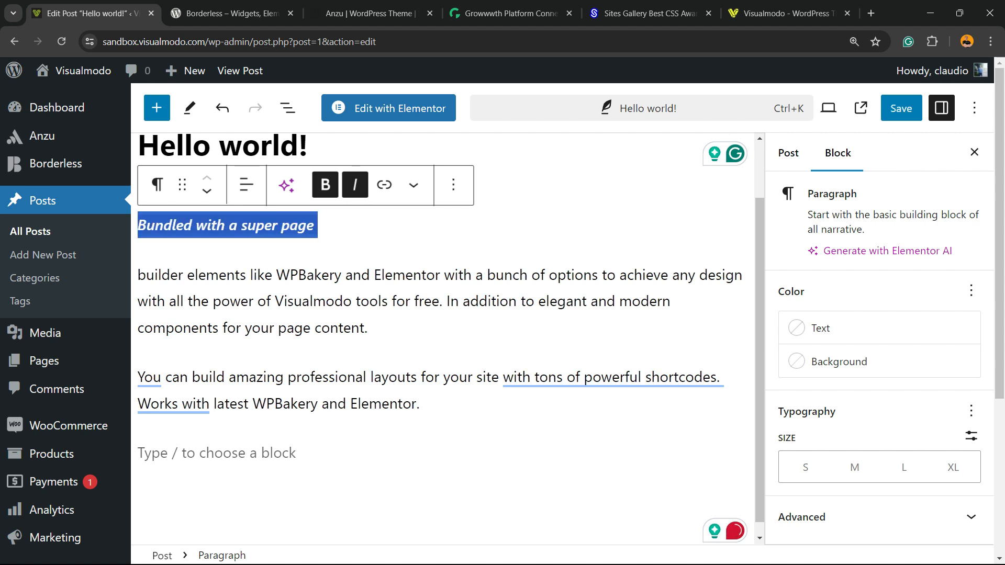
key("BackSpace")
key("ctrl+z")
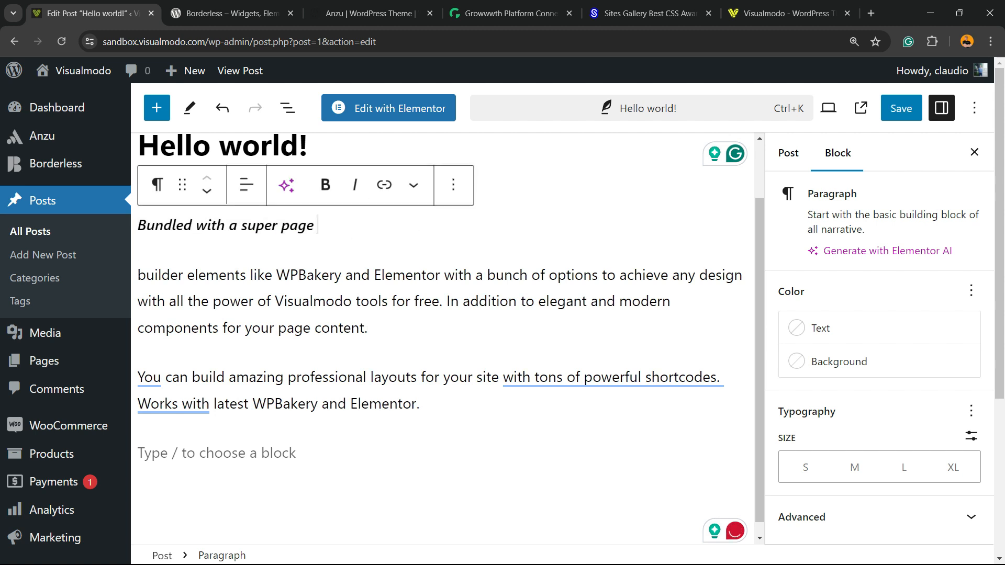
key("ctrl+a")
key("ctrl+i")
key("ctrl+b")
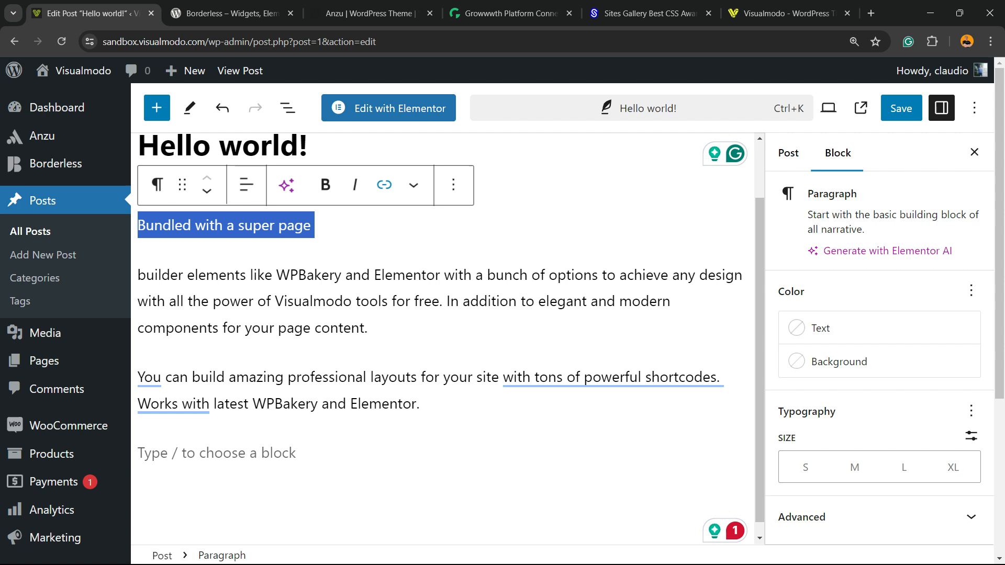
Step: Copy the Anzu theme page URL from another tab and apply it as a link on the line
key("ctrl+k")
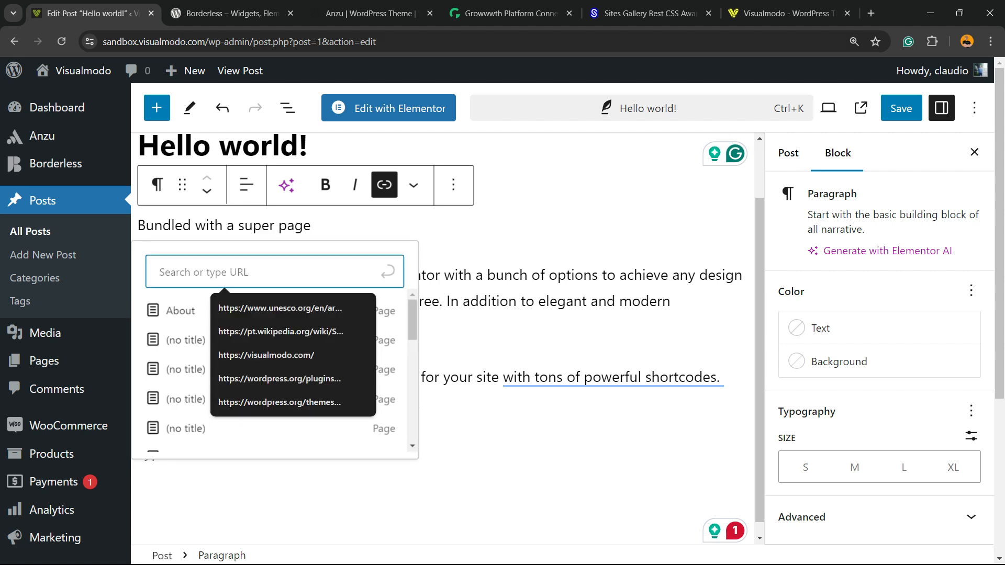
key("ctrl+3")
key("ctrl+l")
key("ctrl+c")
key("ctrl+1")
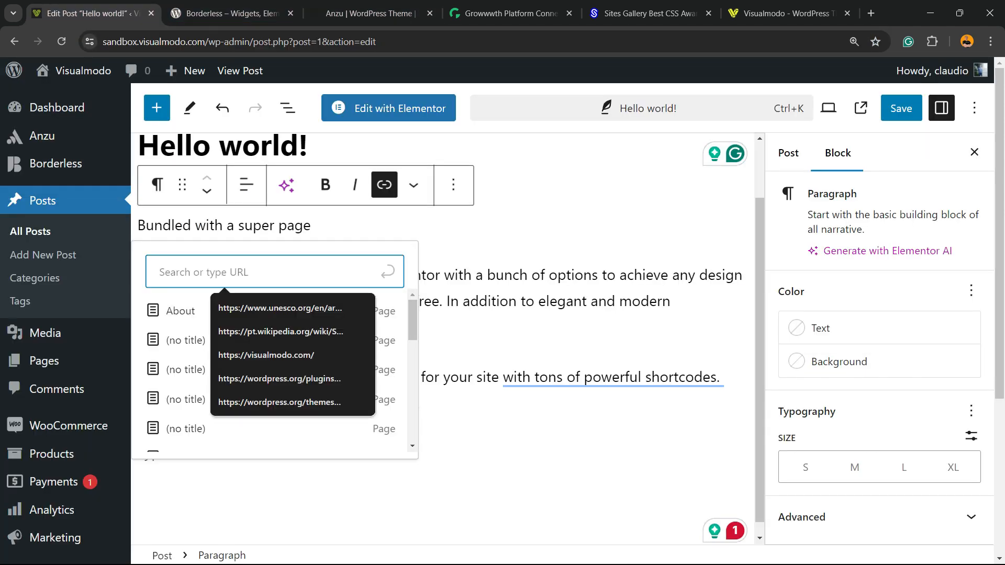
key("ctrl+v")
key("Return")
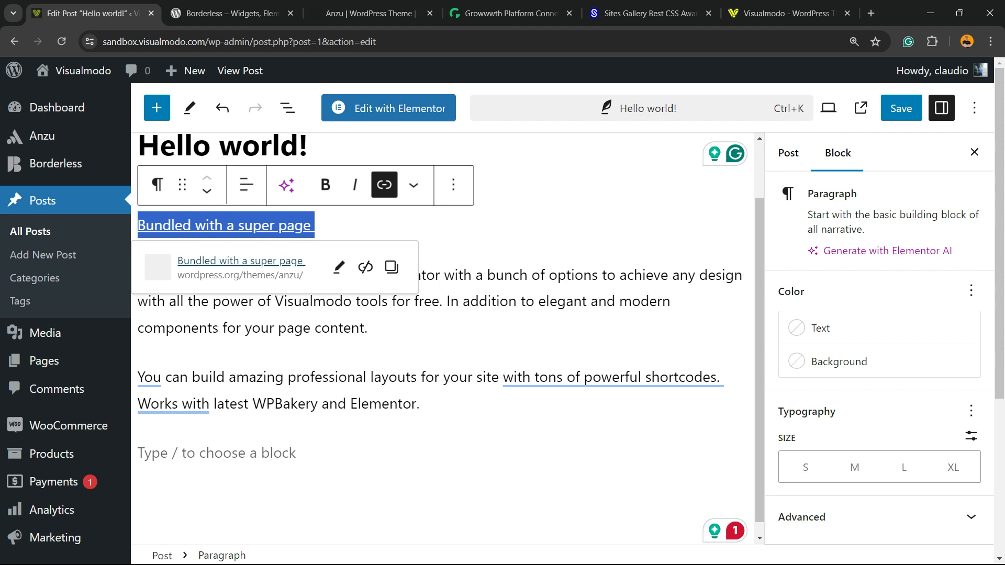
key("End")
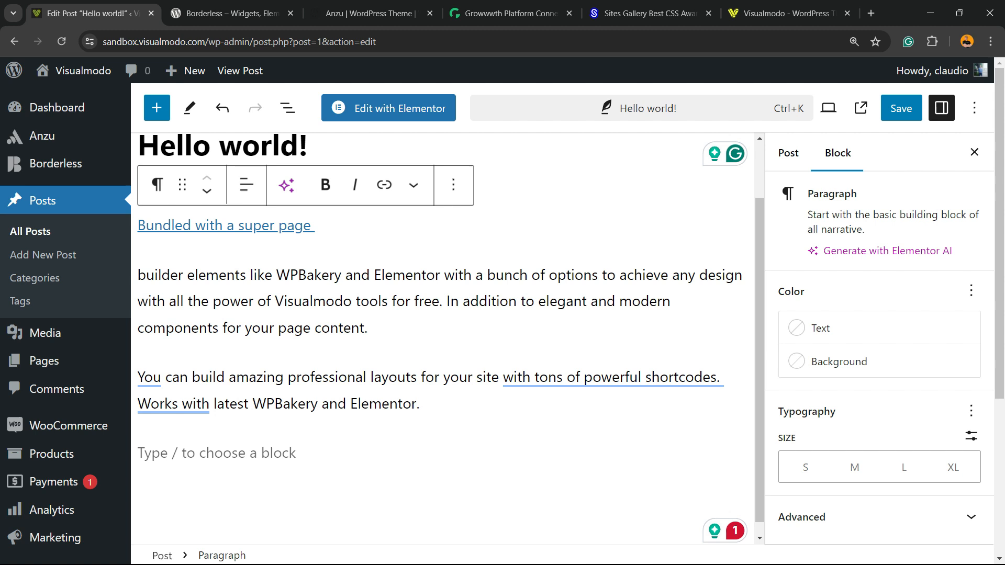
Step: Copy the link address from the link preview, then unlink the text again
key("ctrl+a")
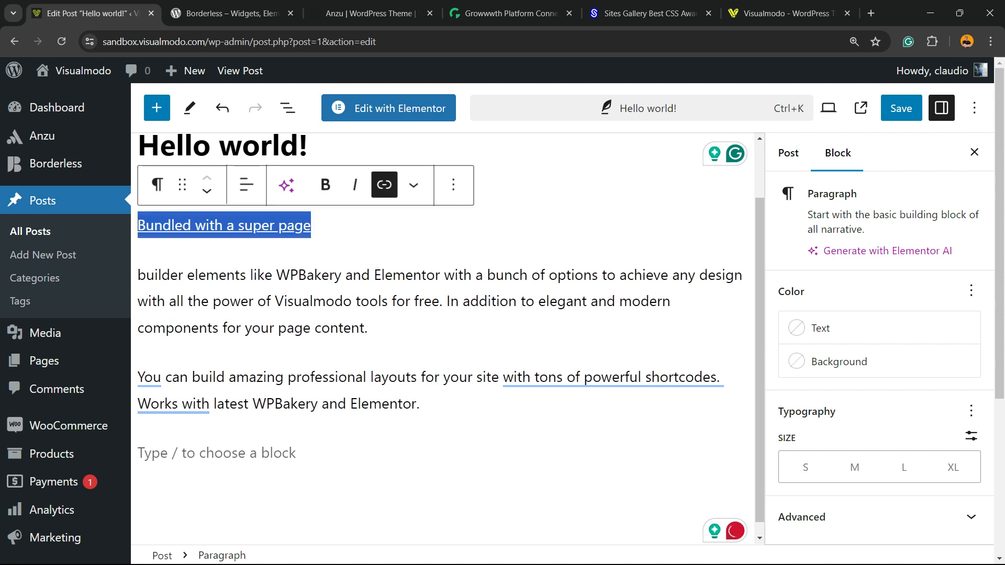
left_click(412, 185)
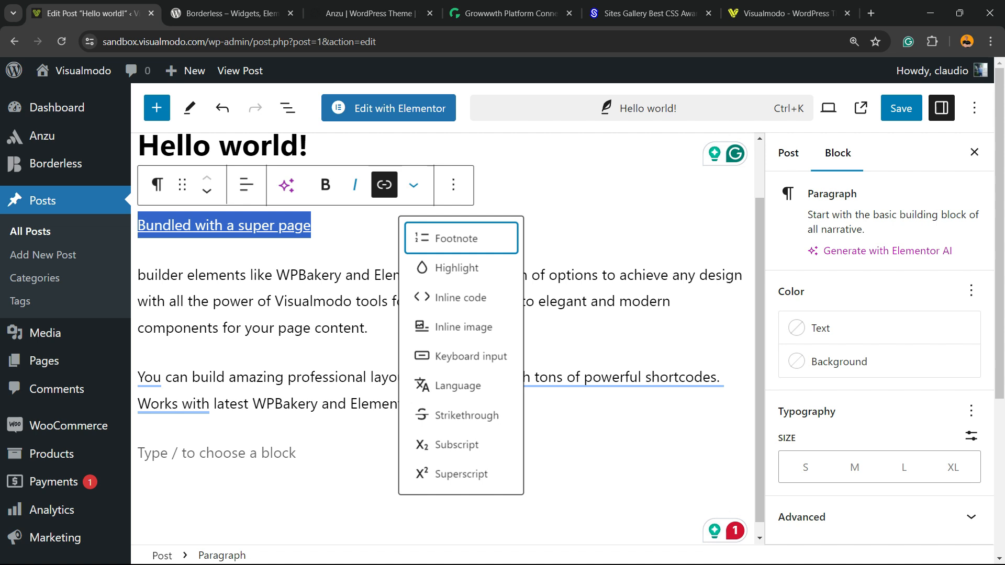
key("Escape")
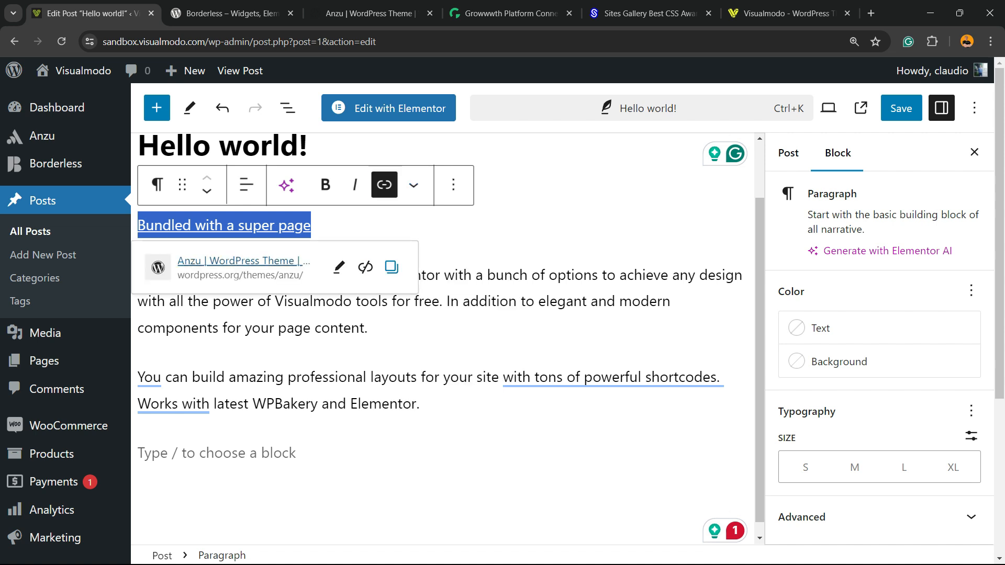
left_click(391, 267)
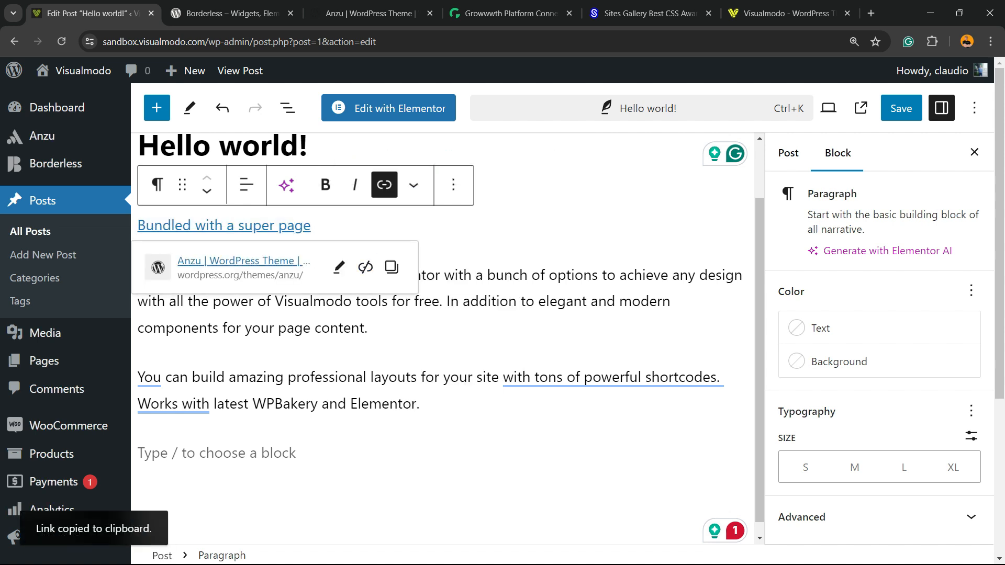
key("ctrl+shift+k")
key("ctrl+a")
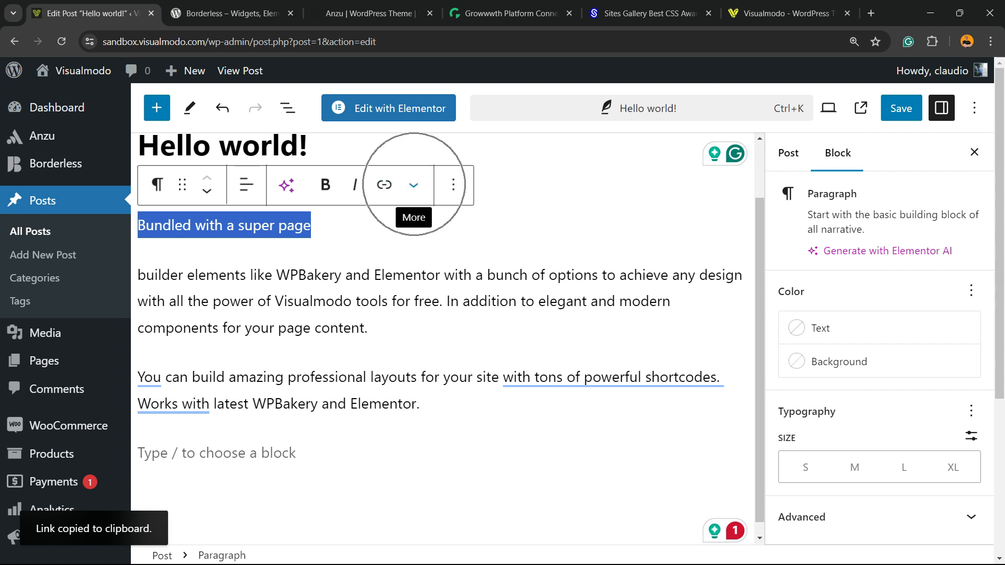
left_click(414, 185)
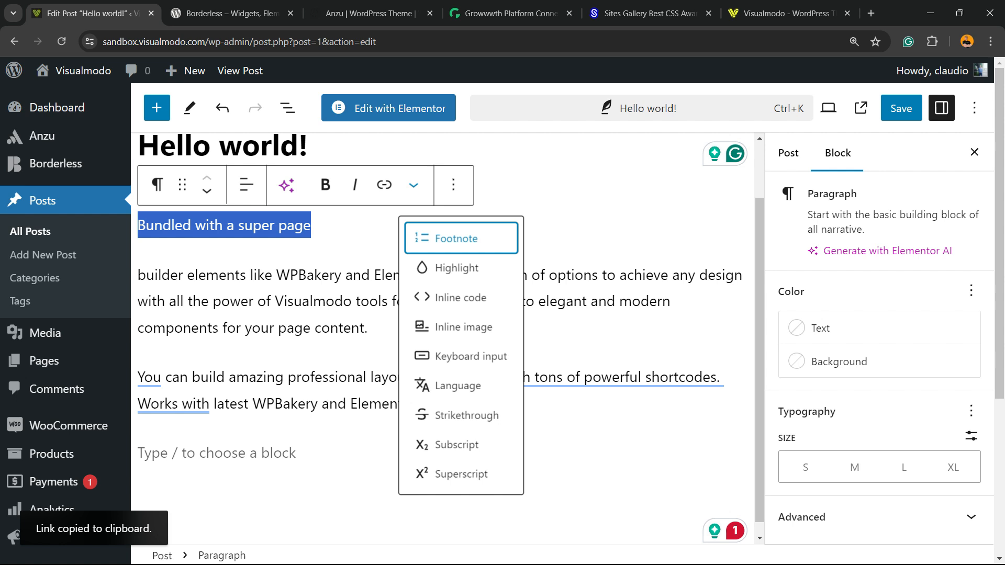
left_click(456, 238)
scroll(448, 338, "up", 3)
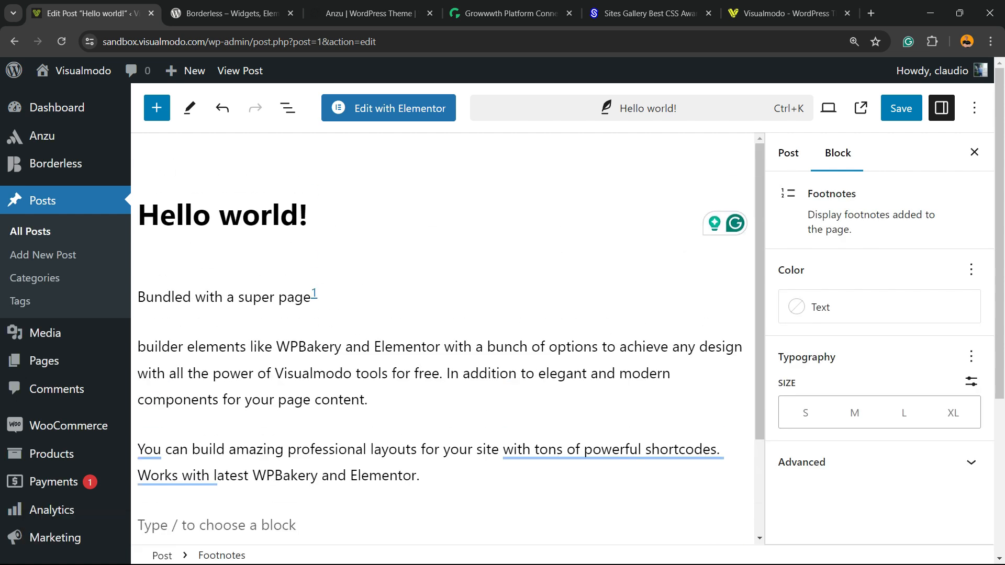
triple_click(224, 297)
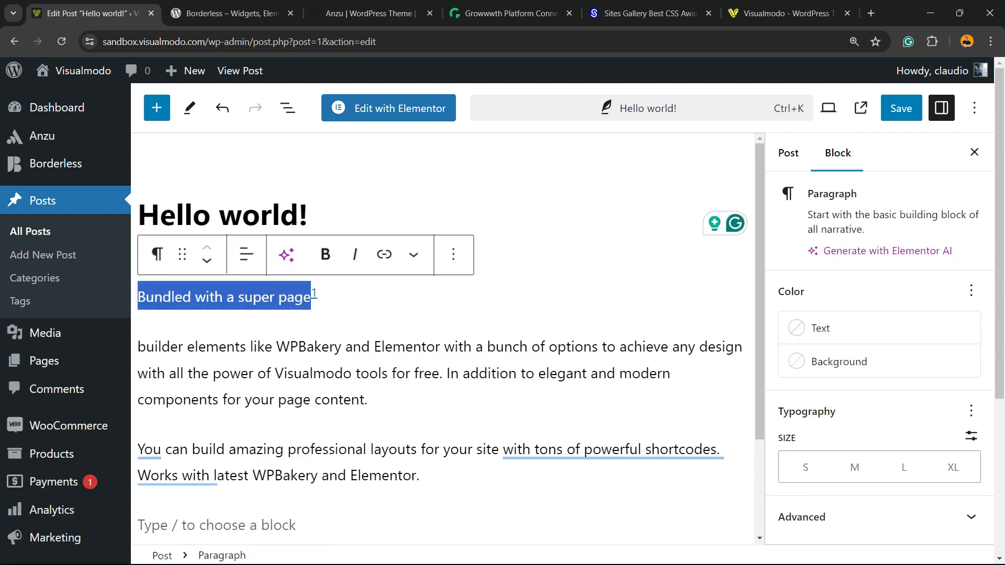
key("ctrl+z")
triple_click(260, 294)
left_click(413, 254)
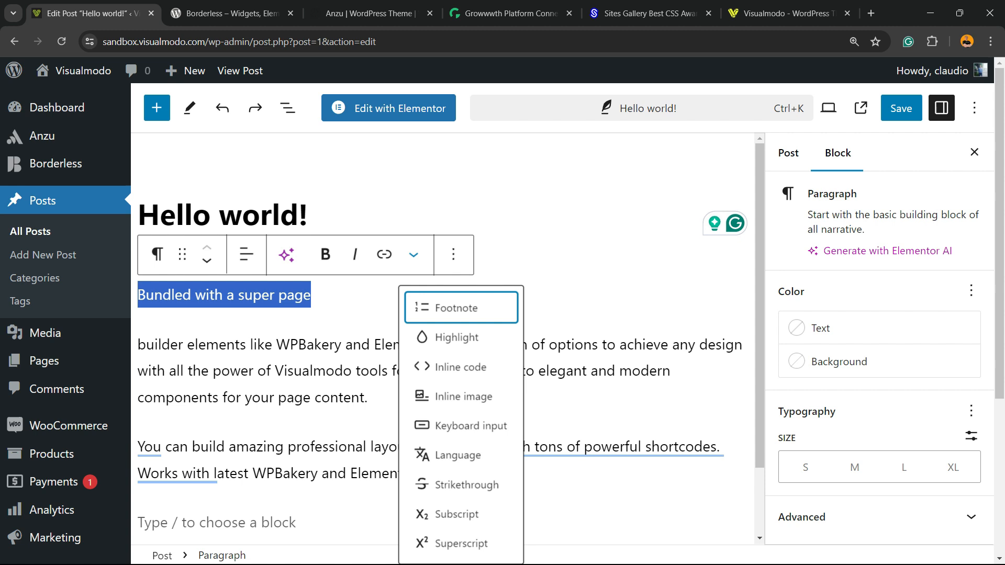
left_click(440, 338)
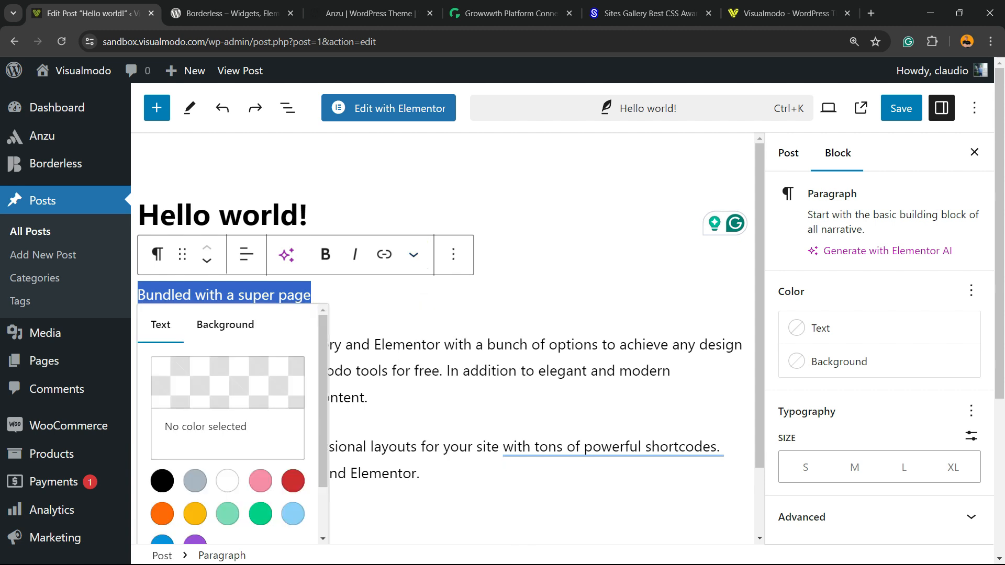
left_click(260, 481)
left_click(311, 294)
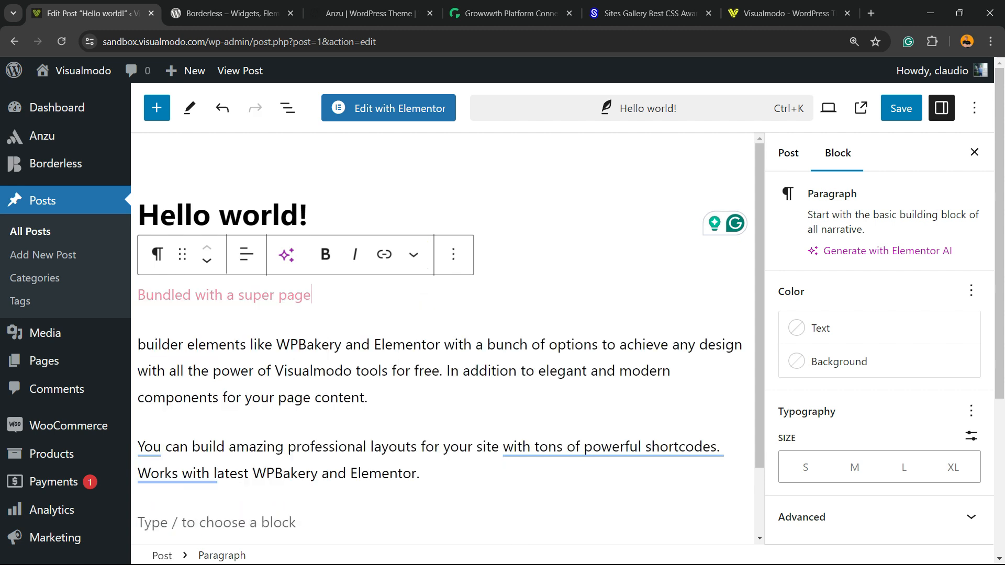
triple_click(259, 295)
left_click(414, 254)
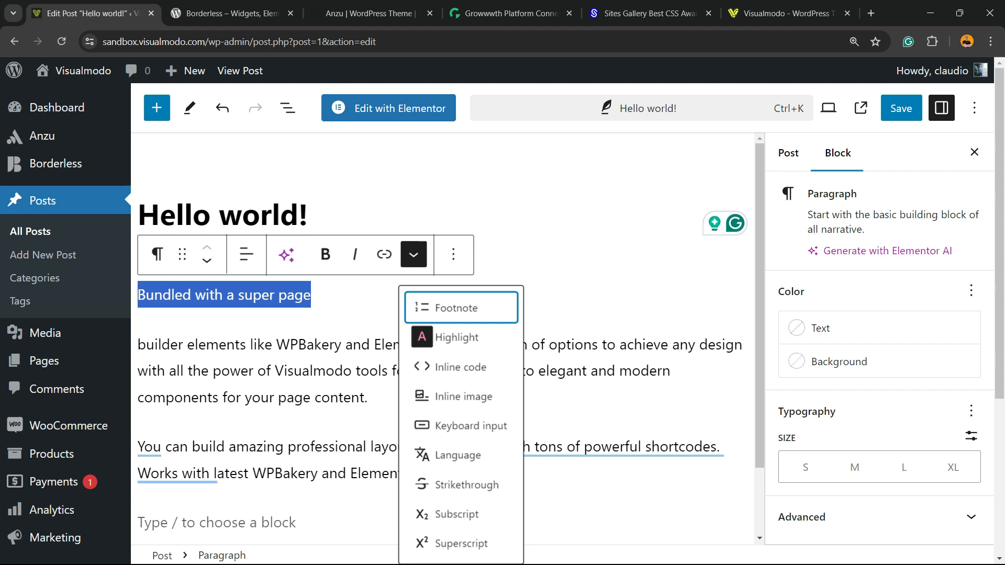
left_click(457, 337)
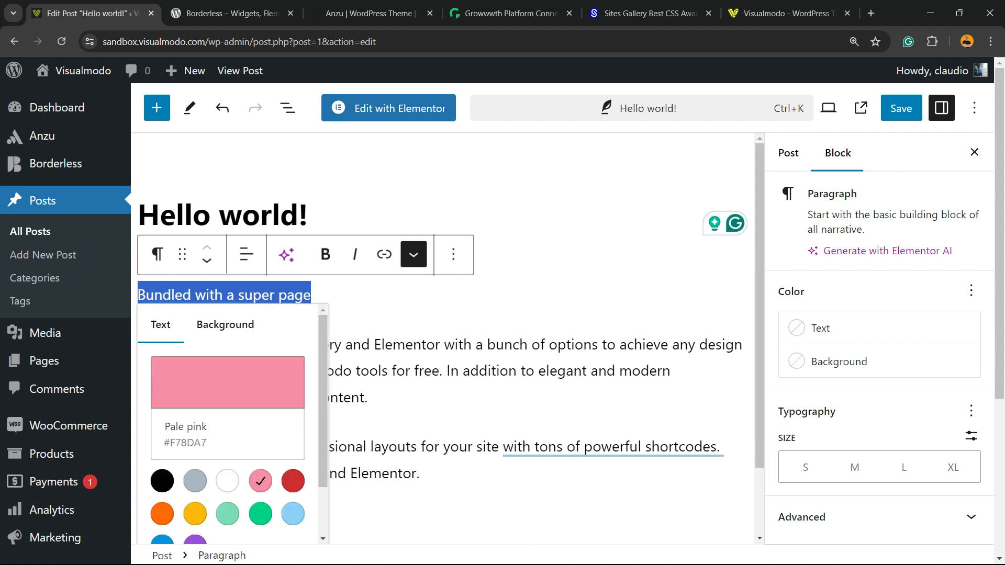
left_click(225, 324)
scroll(227, 393, "down", 2)
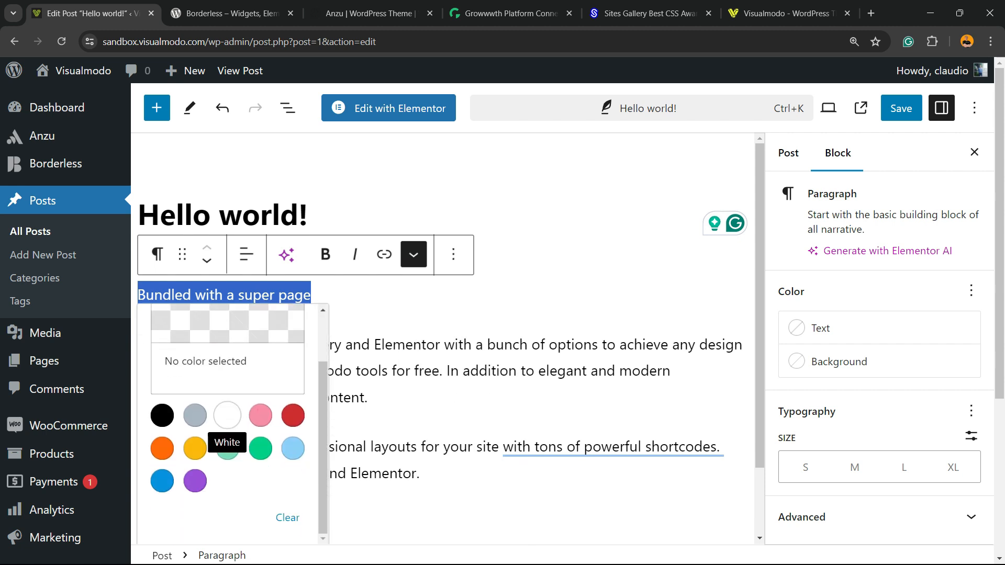
left_click(162, 415)
left_click(471, 354)
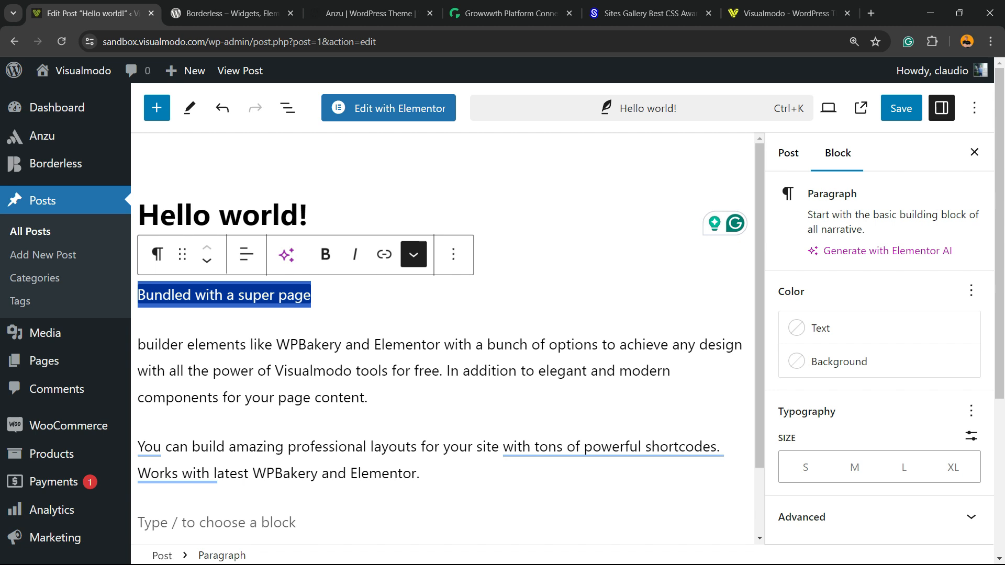
double_click(259, 294)
triple_click(258, 295)
key("ctrl+z")
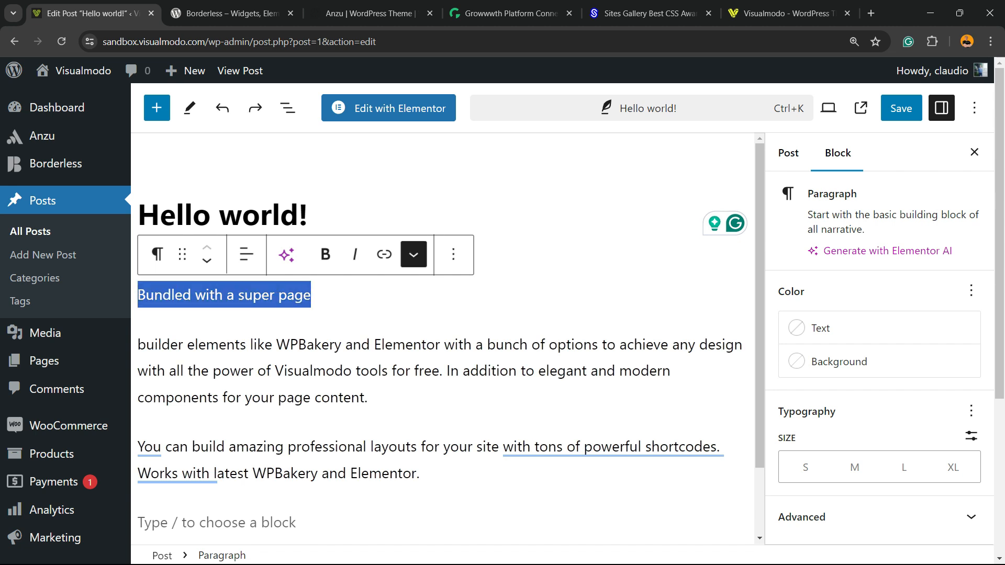
left_click_drag(312, 294, 139, 294)
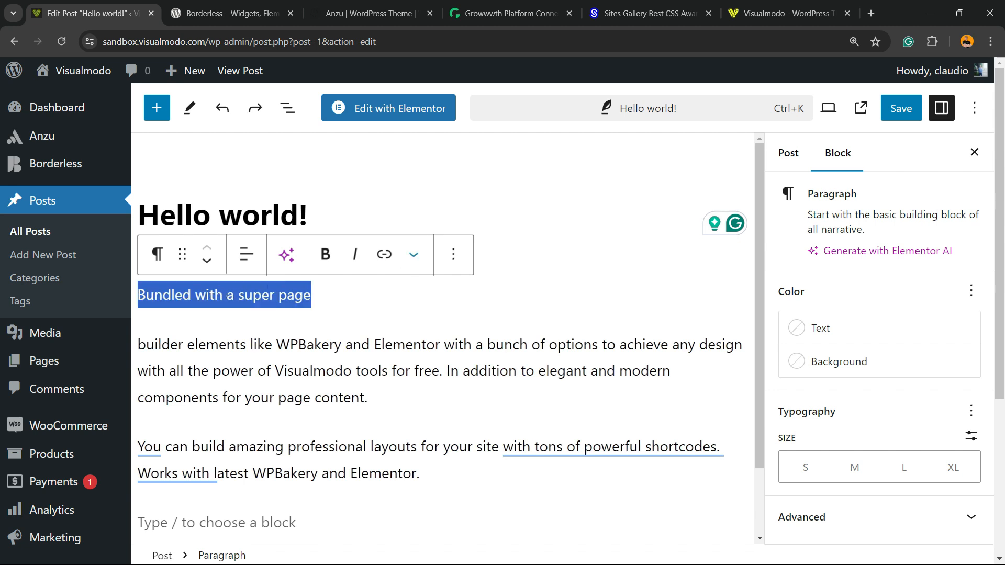
left_click(413, 255)
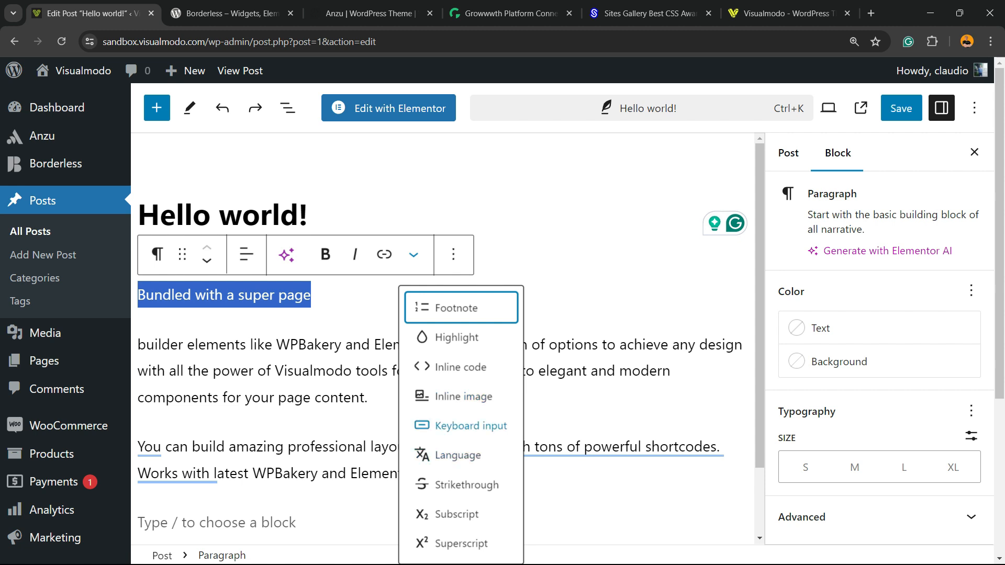
left_click(458, 454)
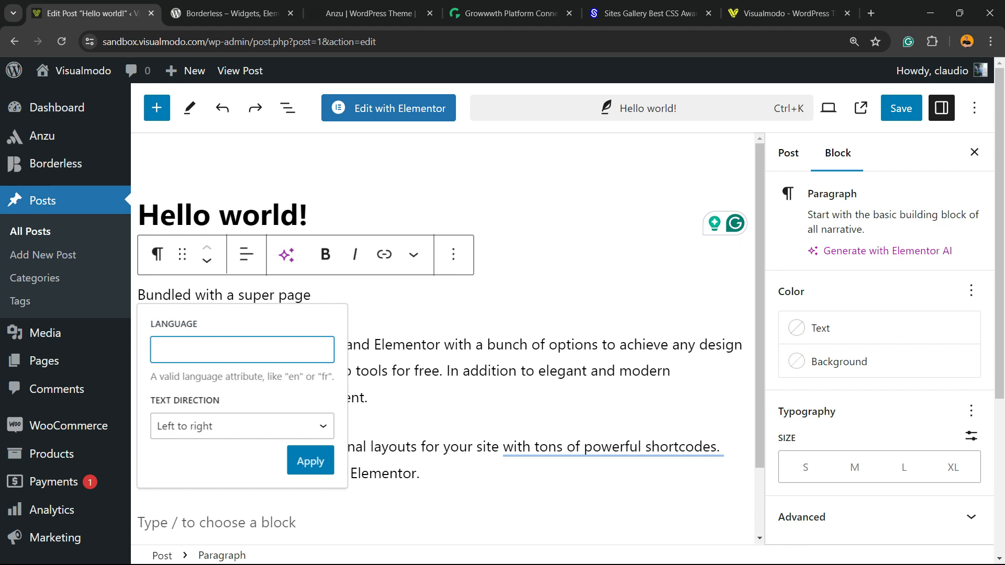
left_click(242, 426)
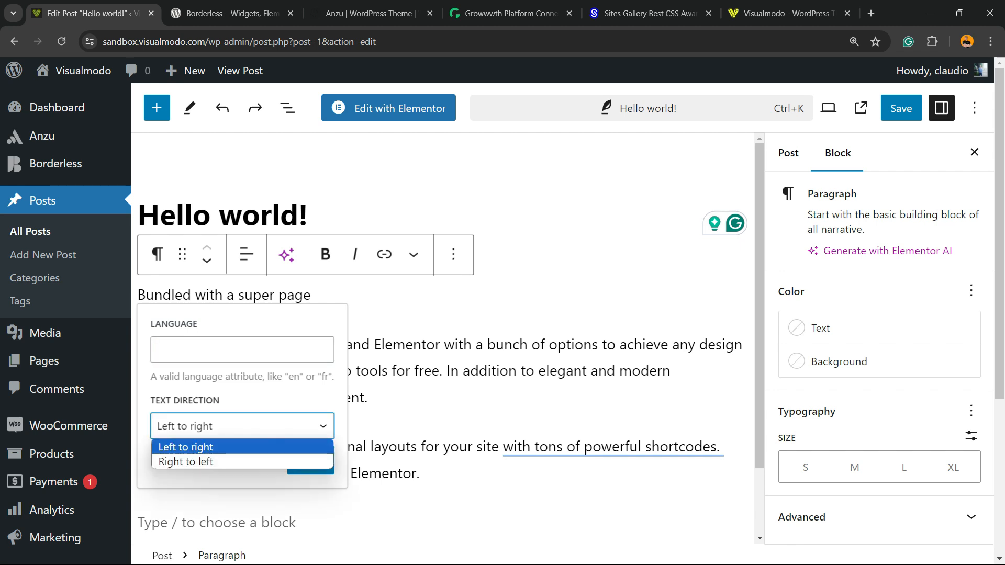
left_click(185, 461)
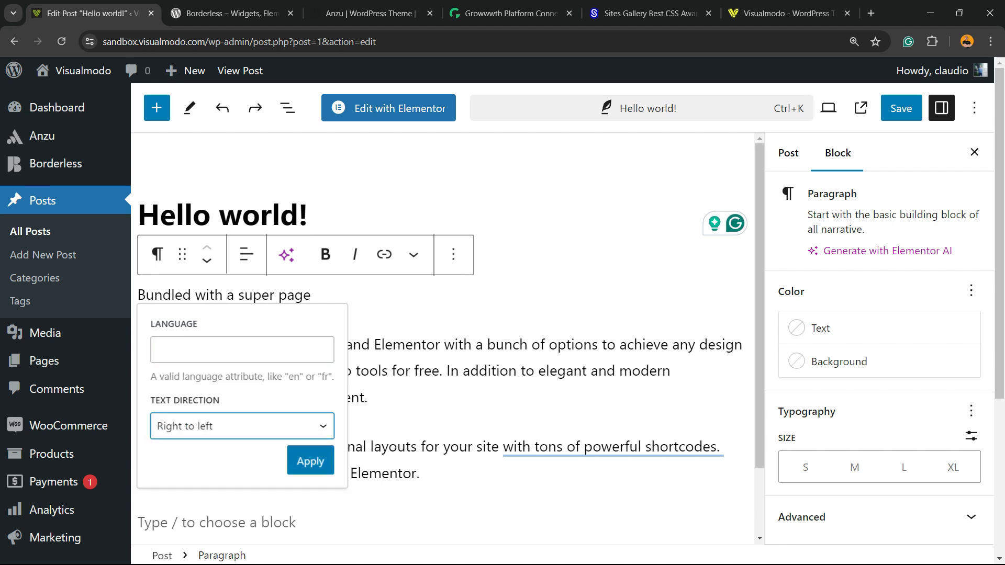
left_click(310, 461)
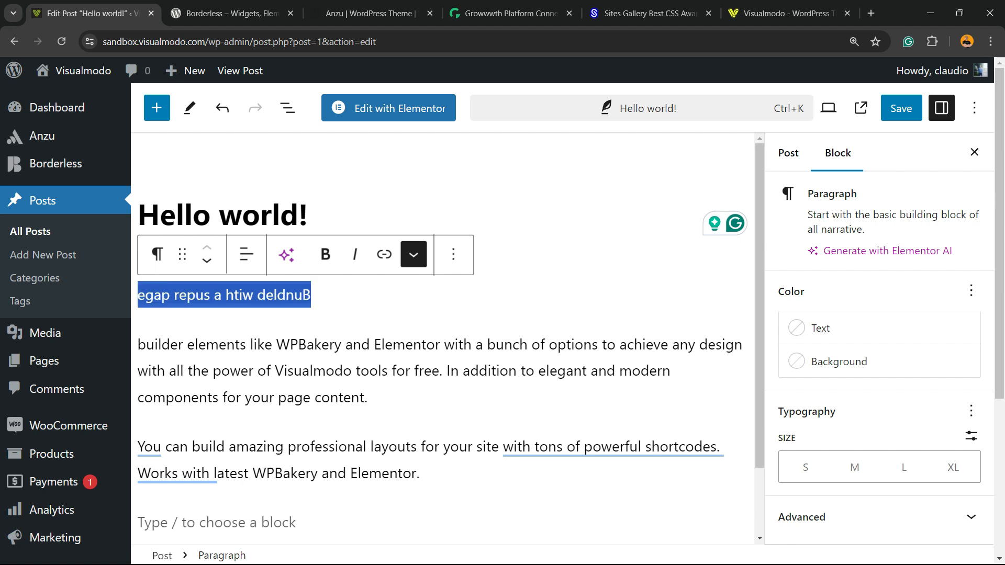
left_click(413, 254)
left_click(456, 455)
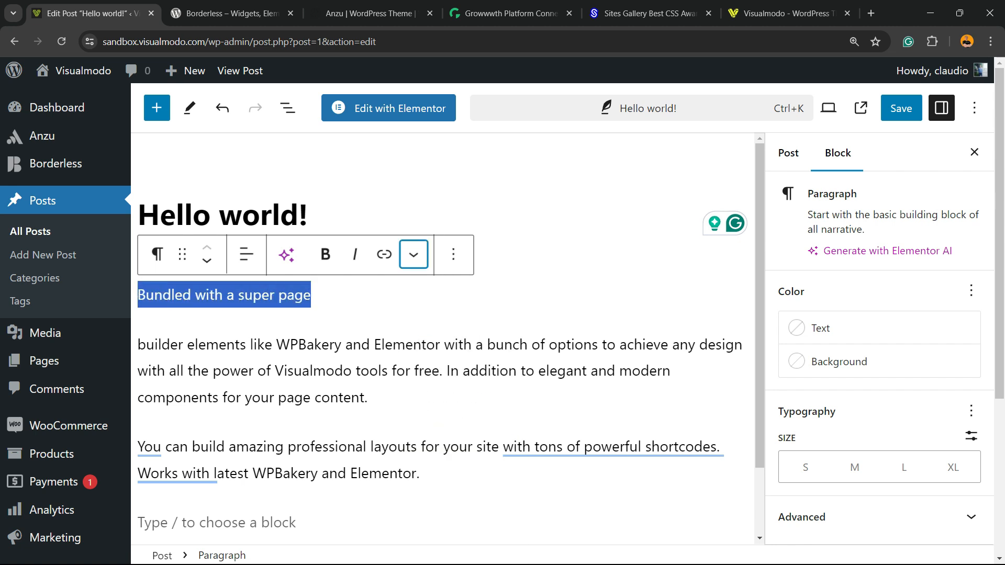
Step: Apply subscript and strikethrough to the first line, then undo both formats
left_click(413, 254)
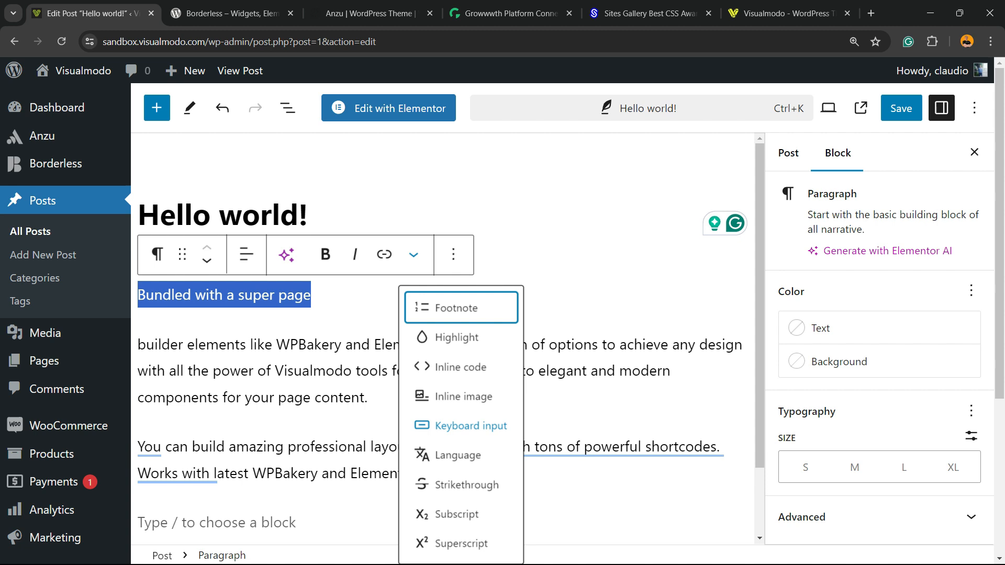
scroll(65, 314, "down", 3)
scroll(65, 212, "up", 3)
left_click(456, 514)
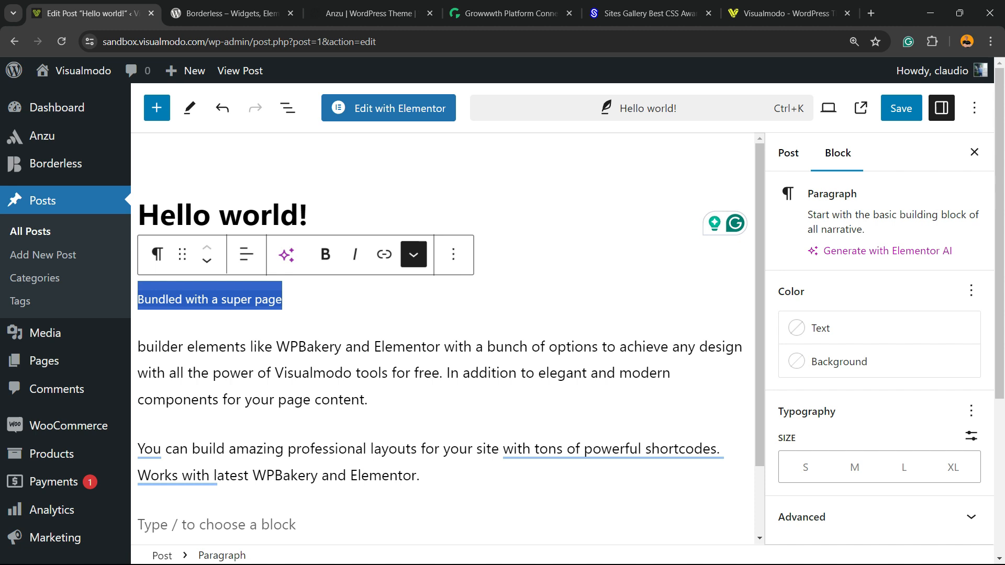
left_click(414, 255)
left_click(463, 484)
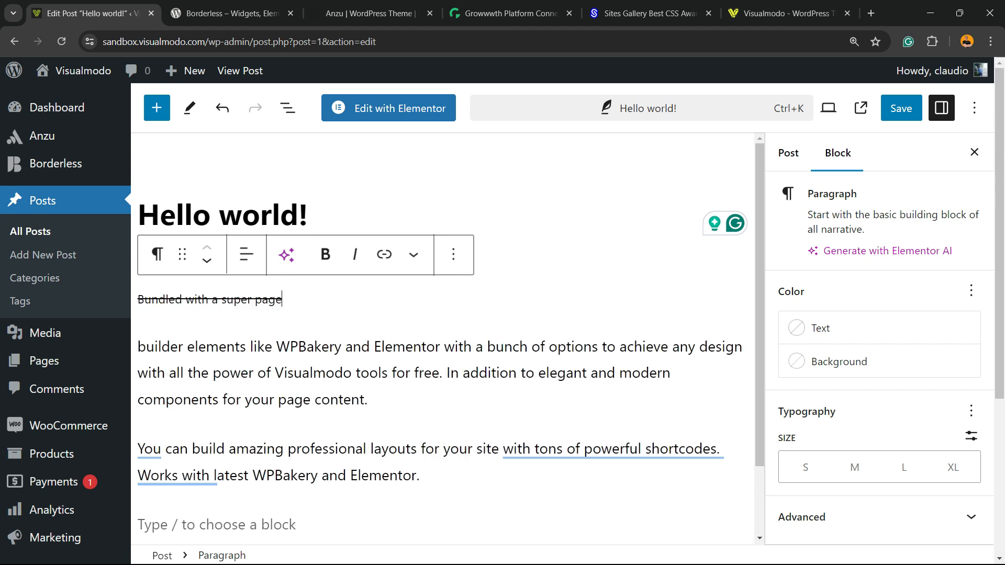
key("ctrl+z")
key("ctrl+z")
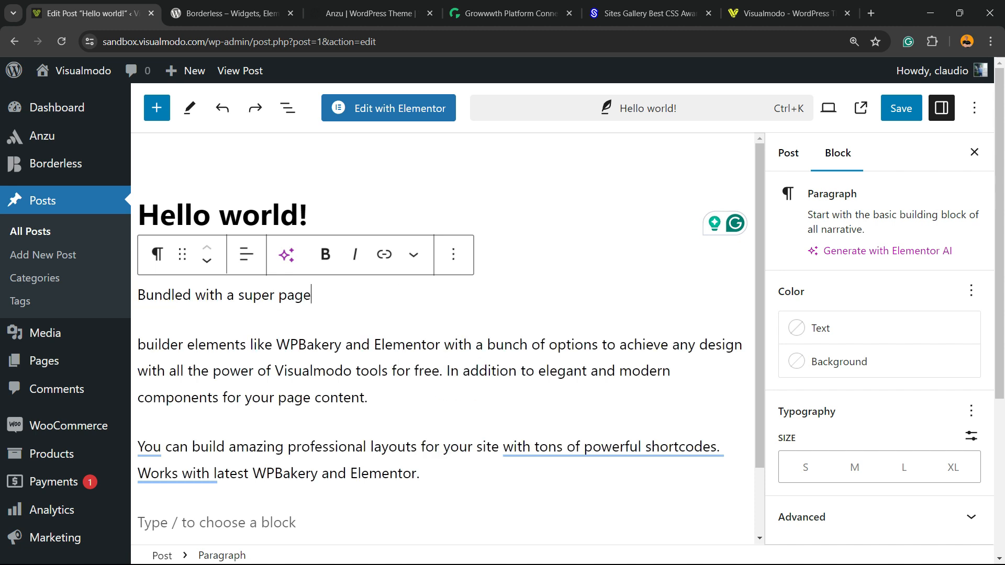
Step: Select the Bundled paragraph, dismiss its block options menu and zoom the browser to 150%
key("ctrl+a")
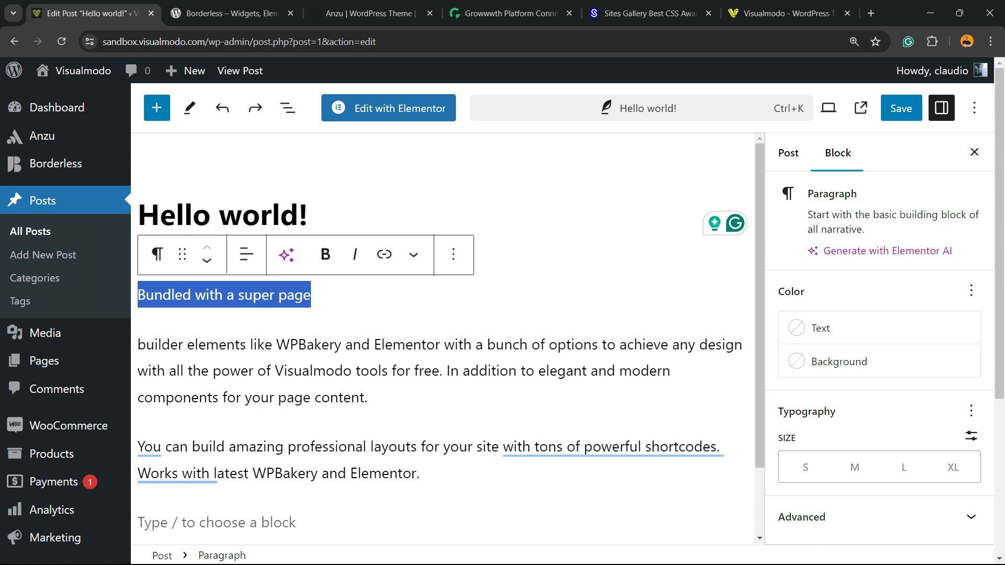
left_click(454, 255)
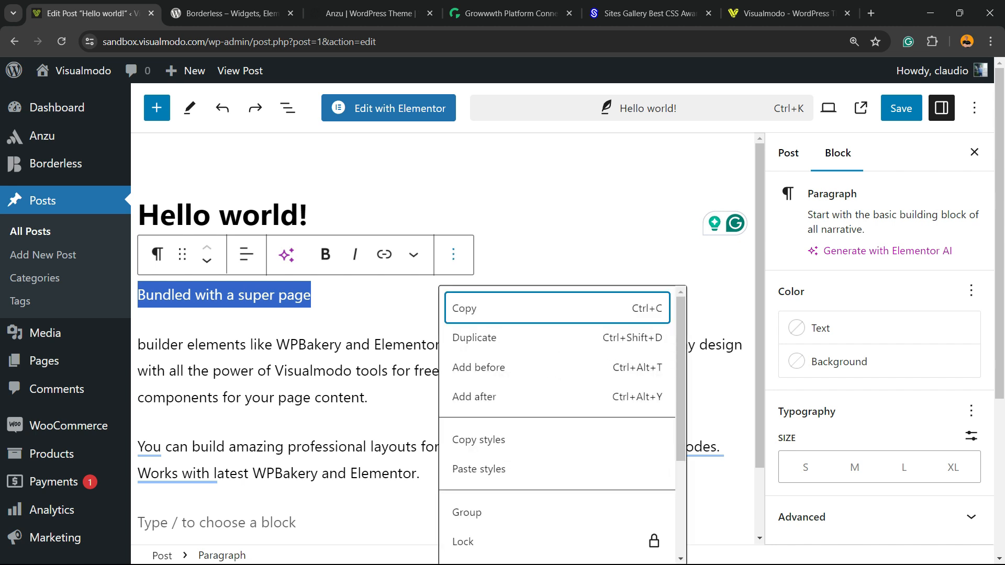
key("Escape")
key("ctrl+a")
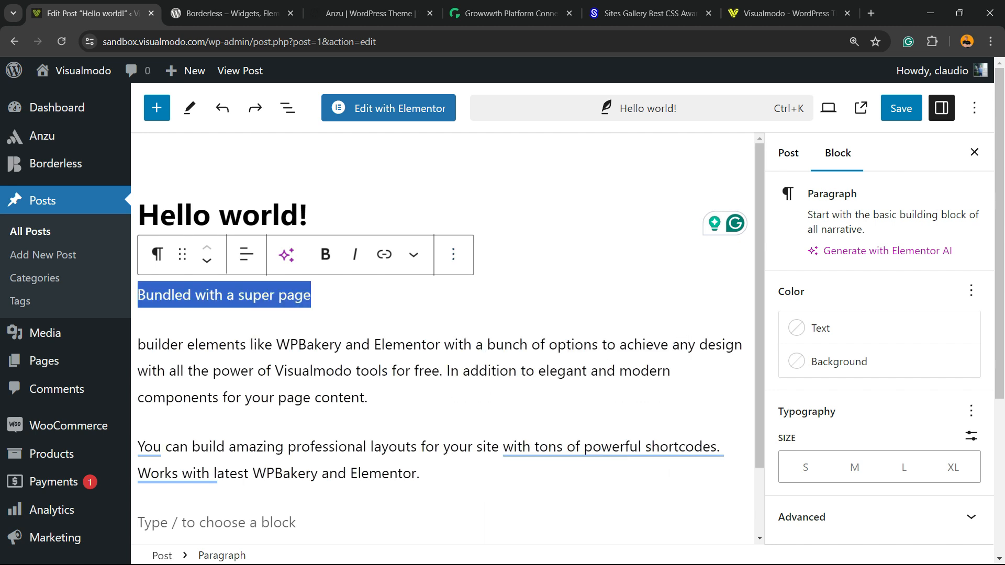
key("ctrl+plus")
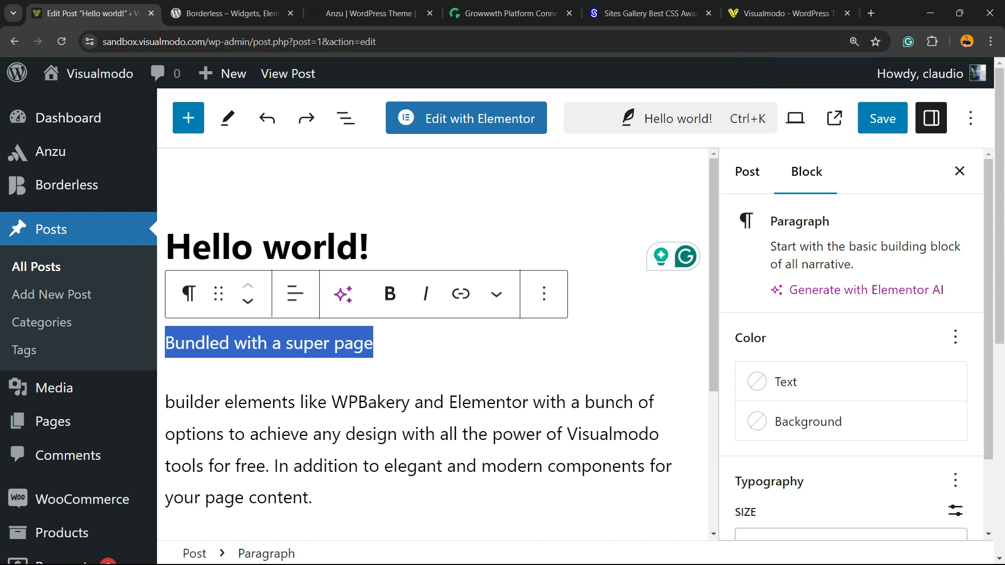
Step: Select the 'builder elements' paragraph and colour its text vivid red
key("Down")
key("ctrl+a")
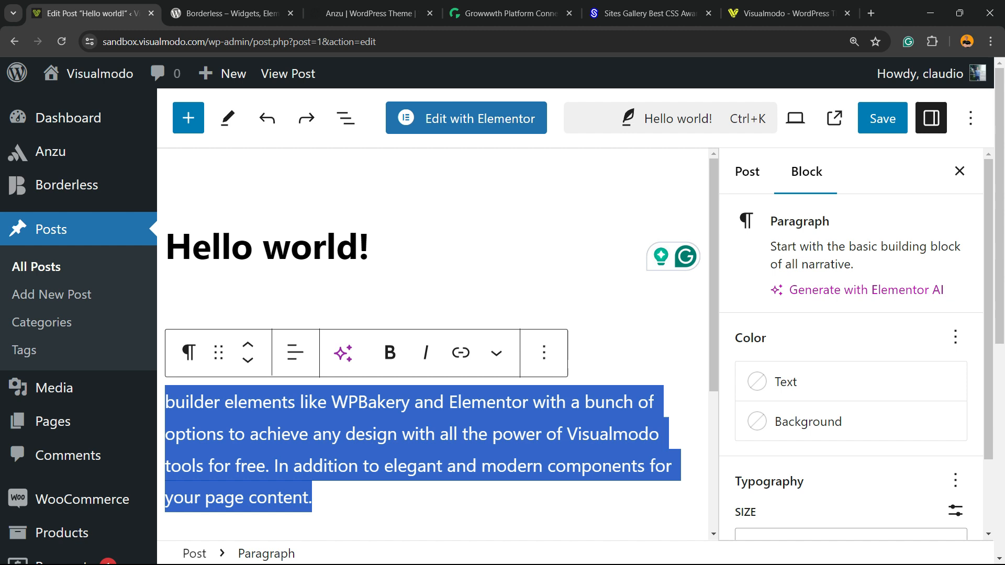
scroll(850, 377, "down", 1)
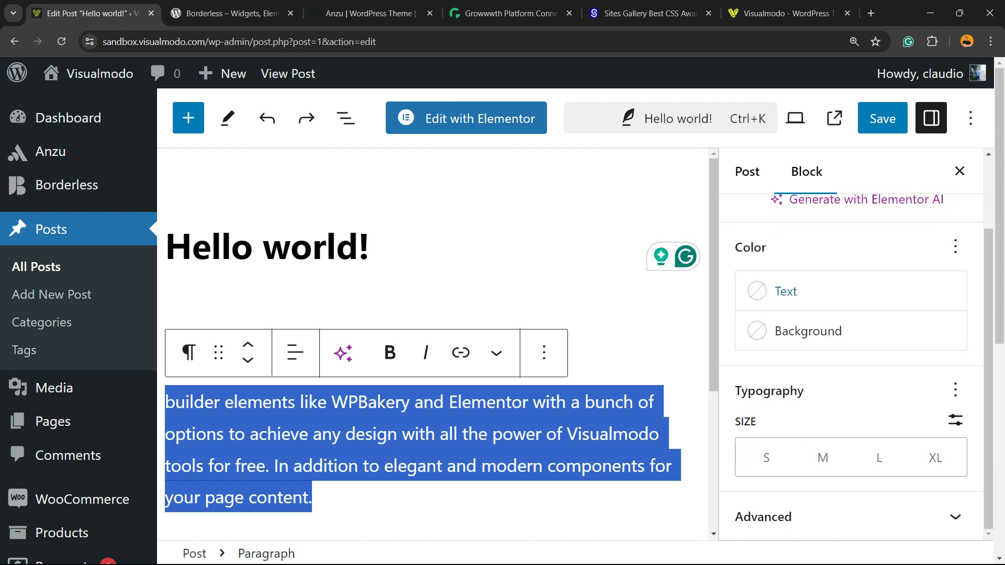
left_click(785, 291)
left_click(620, 467)
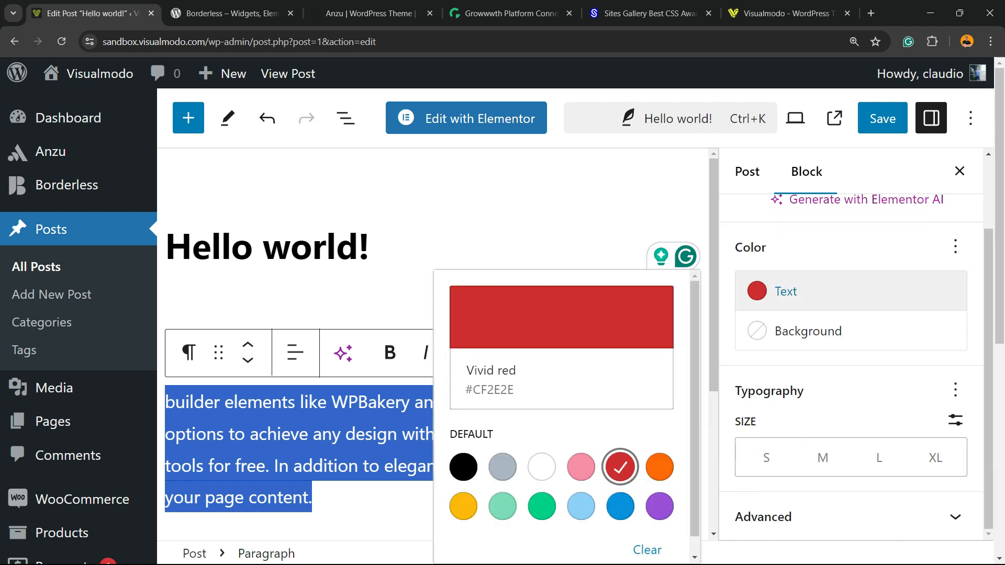
left_click(417, 450)
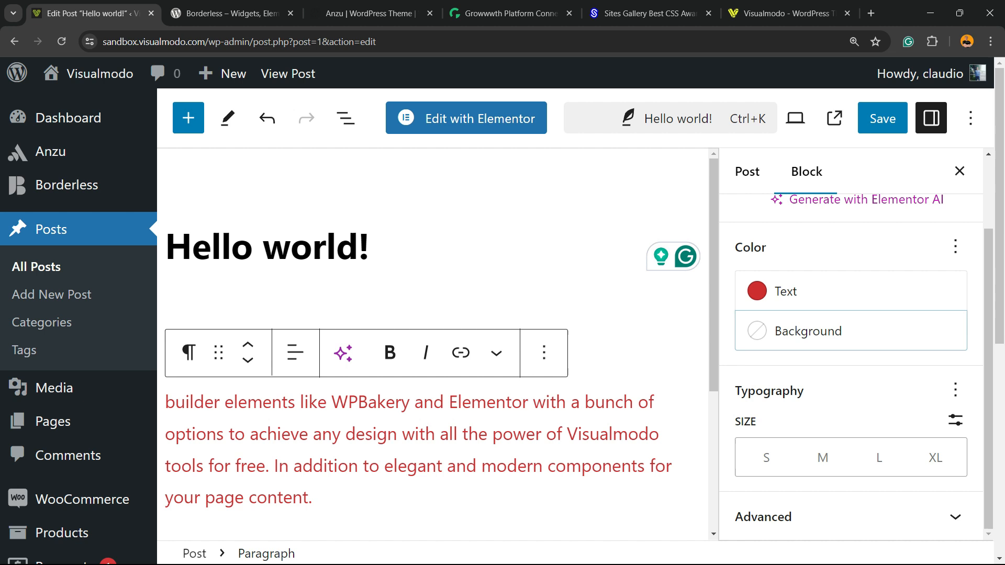
Step: Give the paragraph a pale cyan blue background, then change it to white
left_click(807, 330)
left_click(580, 341)
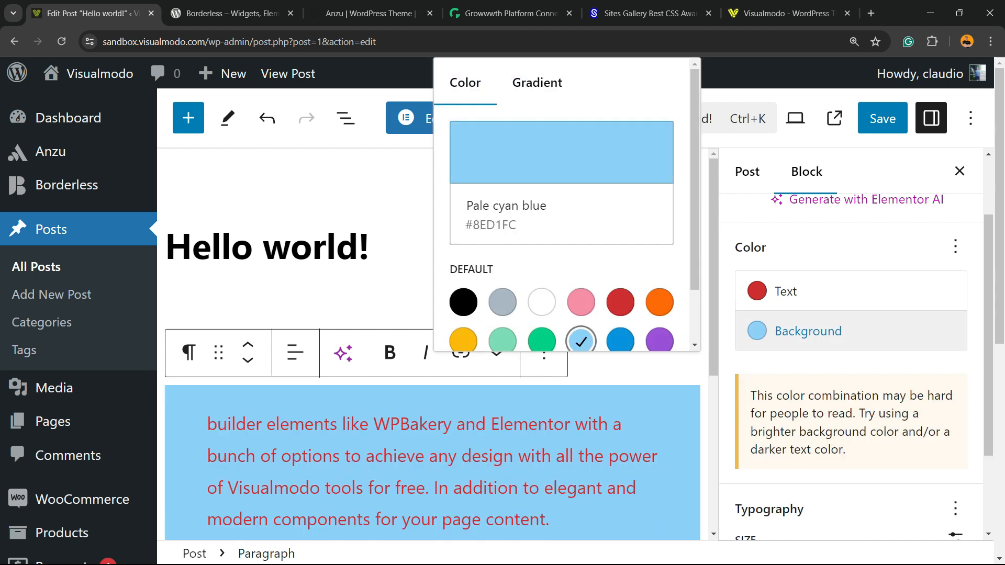
left_click(808, 331)
left_click(807, 331)
left_click(541, 302)
left_click(807, 330)
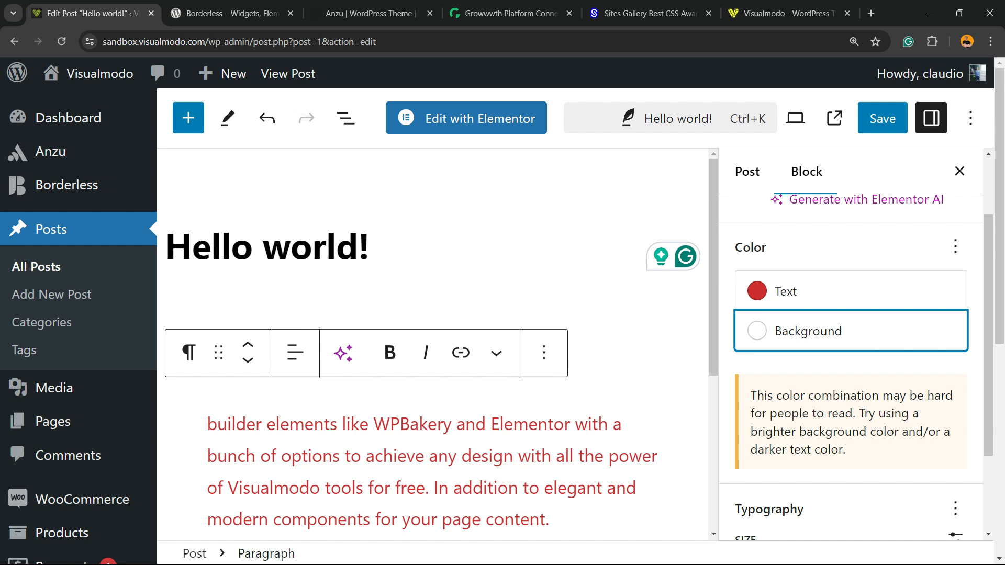
Step: Undo the colour changes and reselect the whole paragraph
key("ctrl+z")
key("BackSpace")
key("ctrl+a")
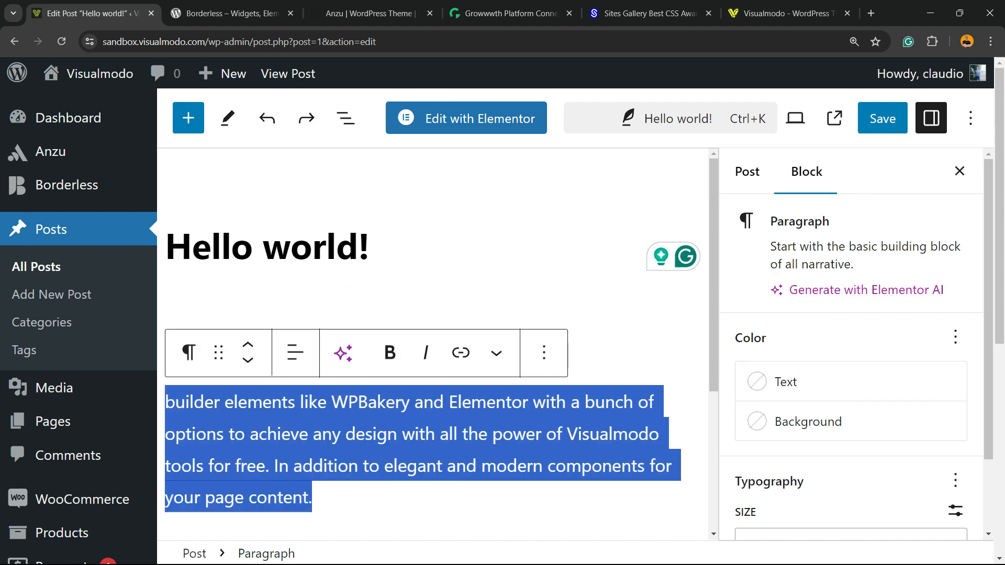
Step: Try extra large, small and large text sizes, ending on medium
key("Right")
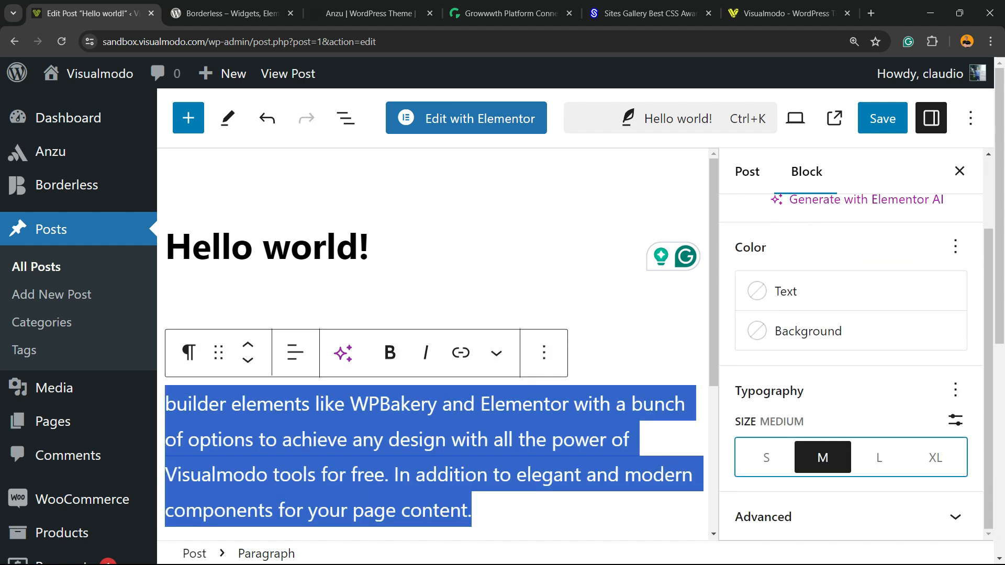
key("Right")
key("Right")
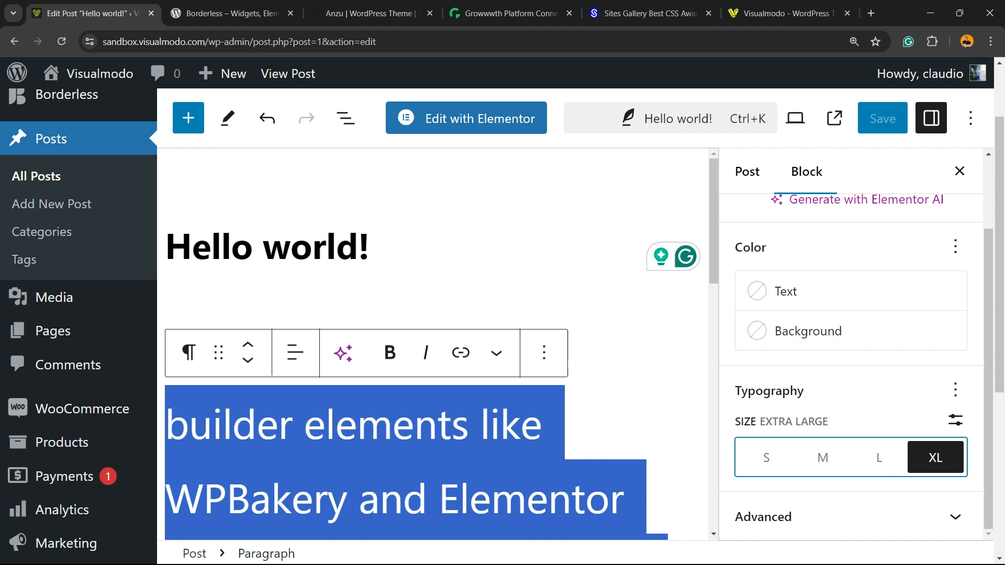
key("Left")
key("Left")
key("Left")
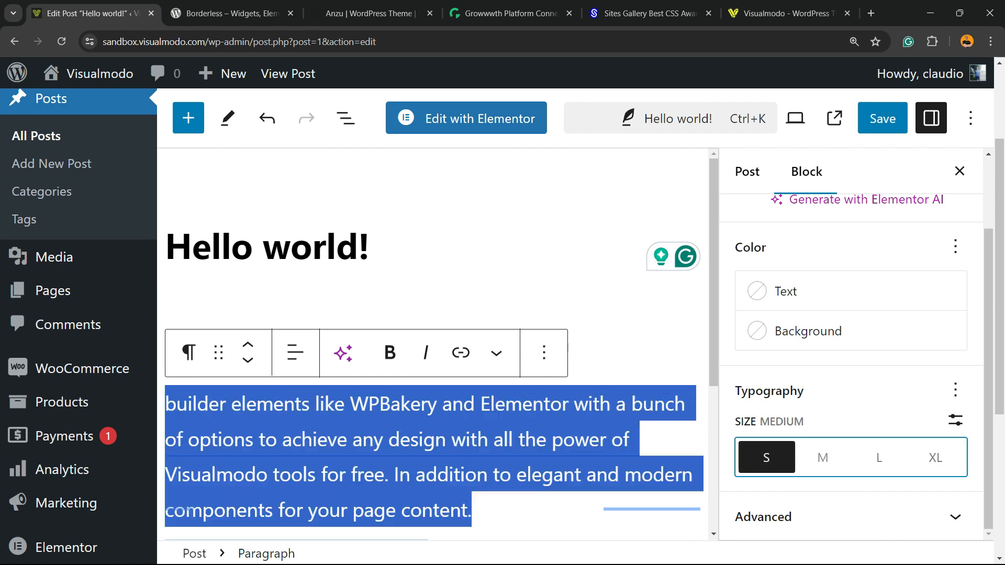
key("Right")
key("Right")
key("Right")
key("Left")
key("Left")
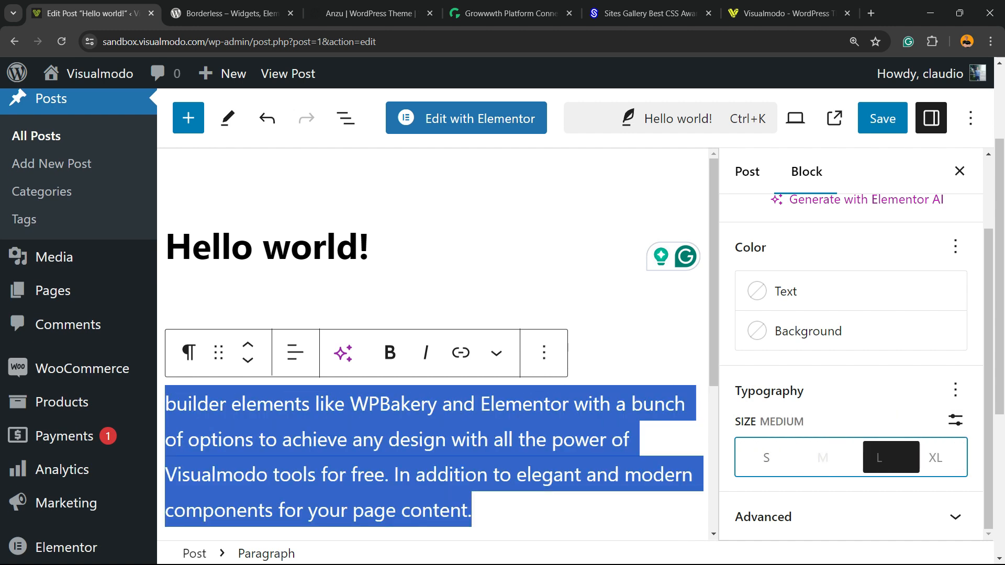
scroll(79, 314, "down", 3)
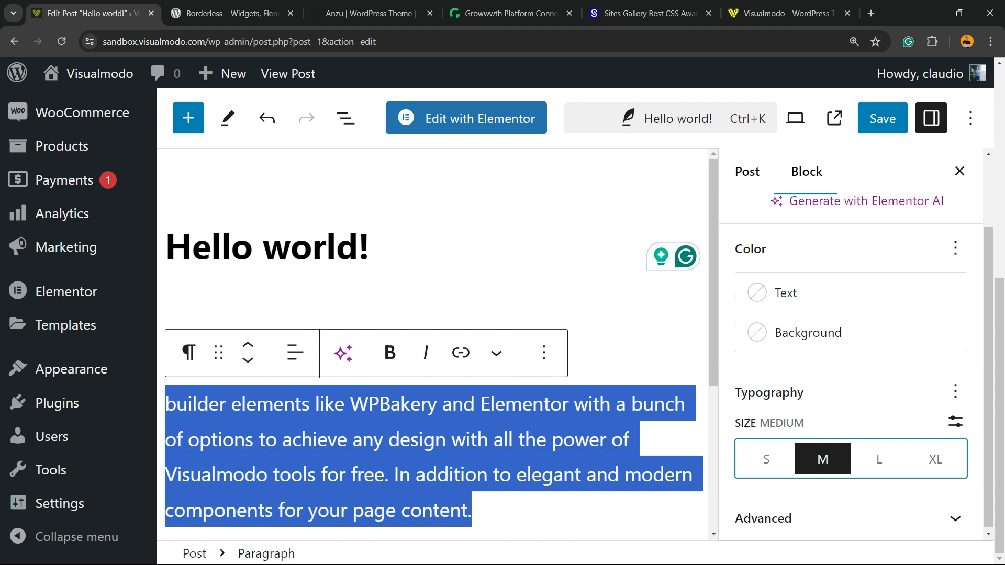
scroll(848, 354, "up", 3)
scroll(79, 314, "up", 3)
scroll(78, 314, "down", 3)
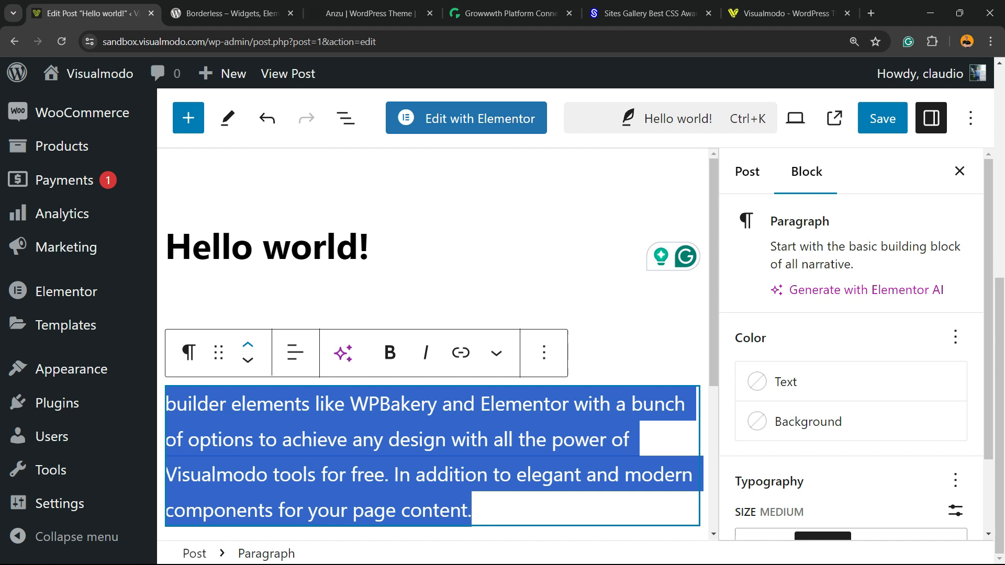
left_click(247, 359)
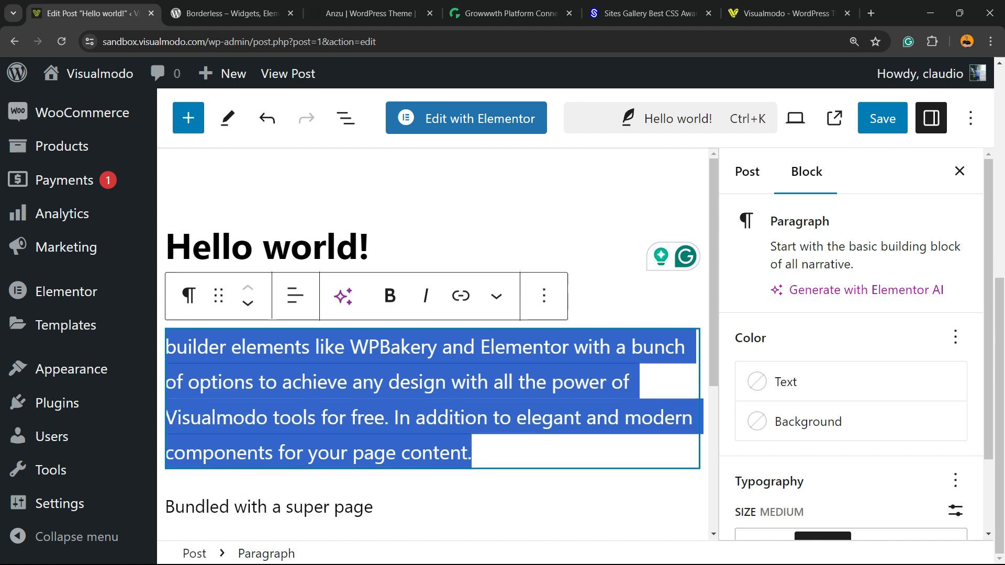
left_click(247, 359)
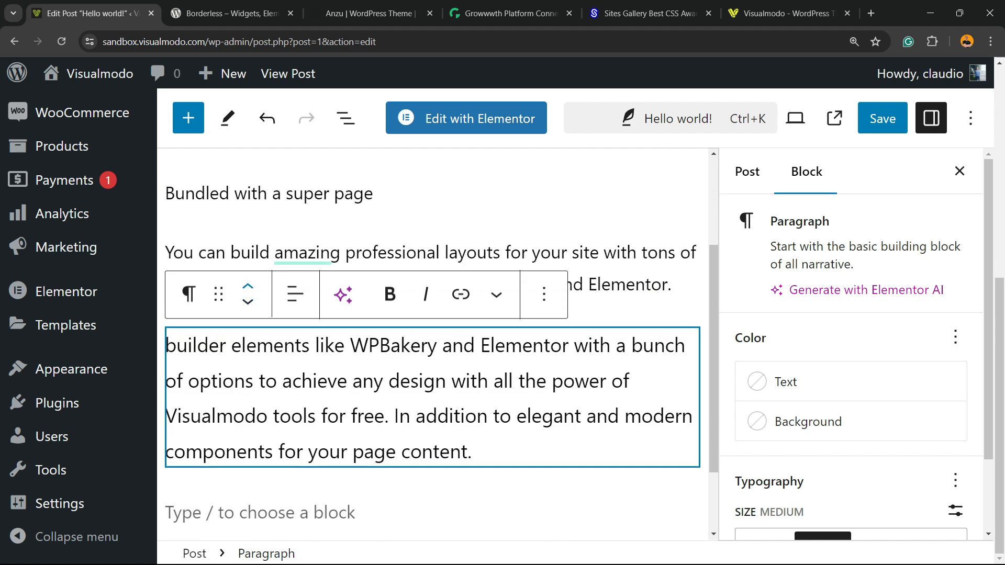
left_click(248, 286)
left_click(247, 302)
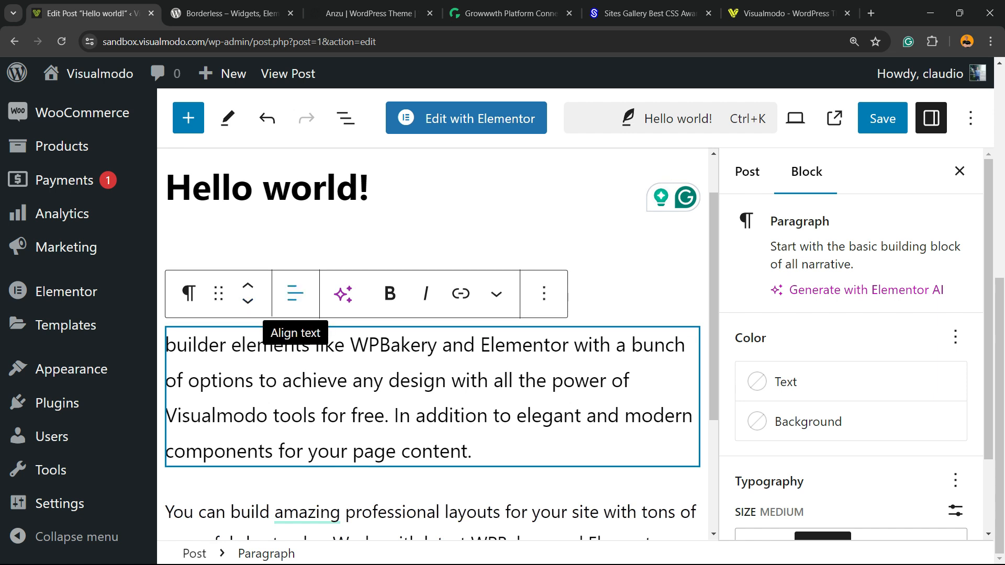
left_click(294, 294)
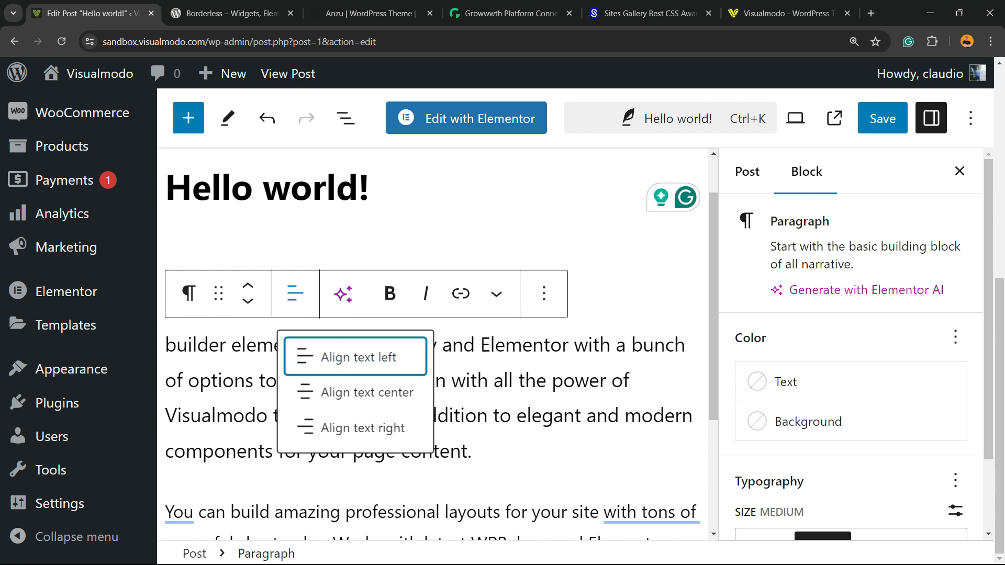
left_click(367, 392)
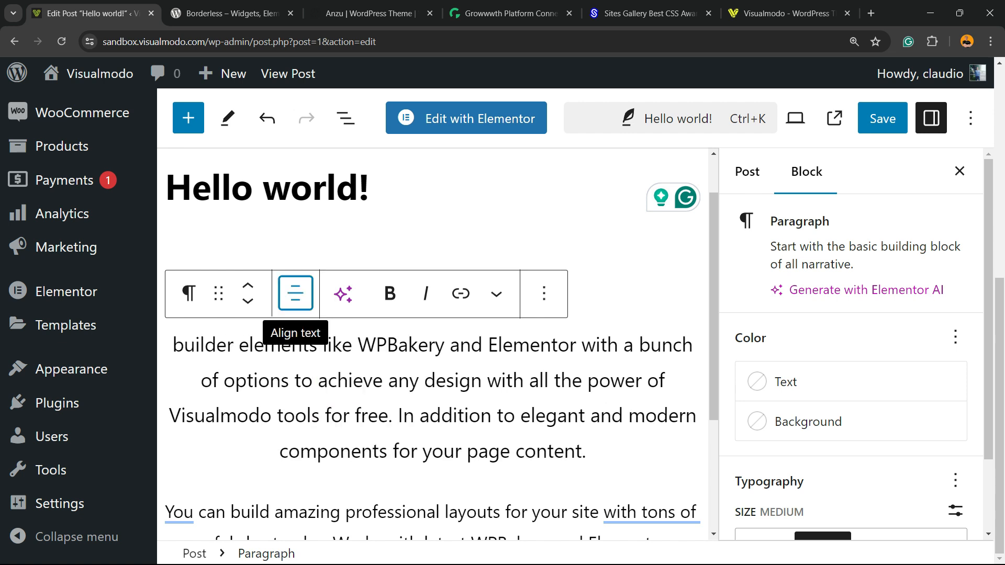
left_click(295, 293)
left_click(348, 426)
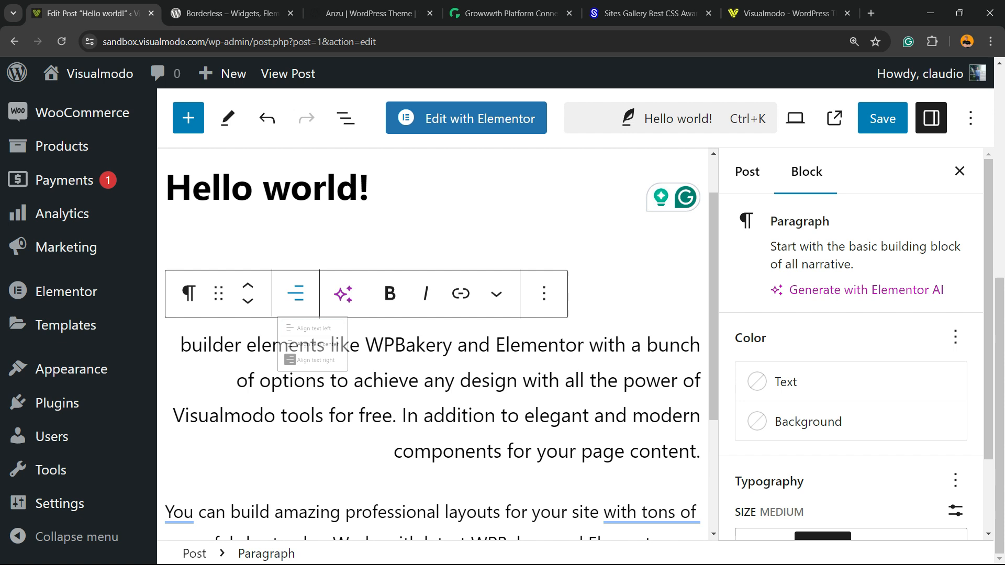
left_click(295, 293)
left_click(359, 391)
left_click(295, 293)
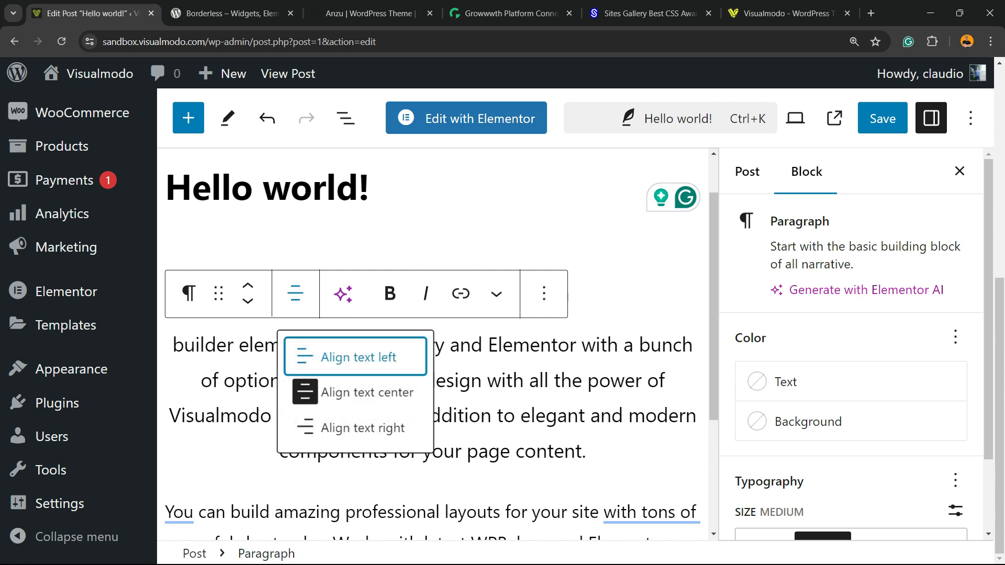
left_click(354, 356)
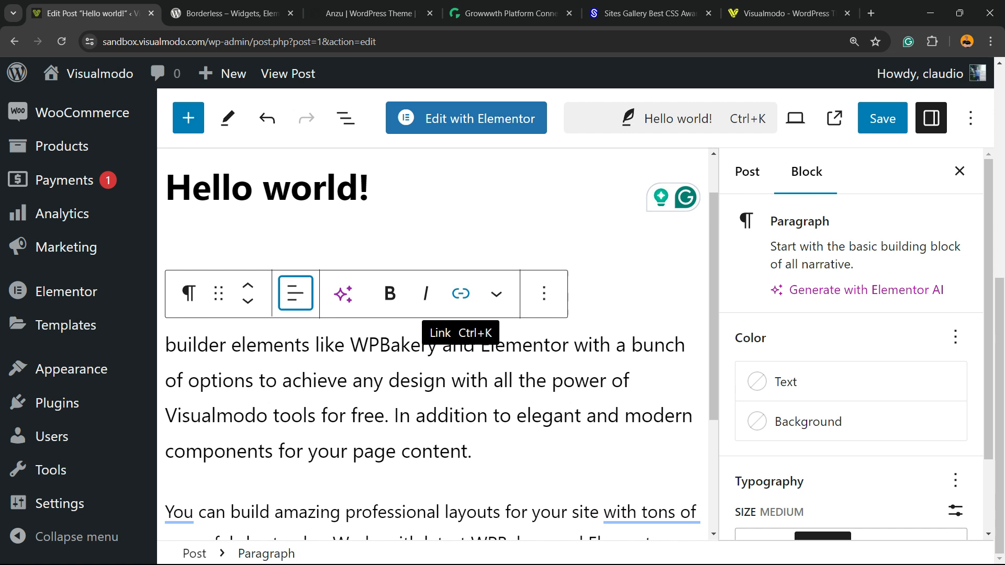
scroll(295, 314, "down", 3)
scroll(296, 314, "up", 3)
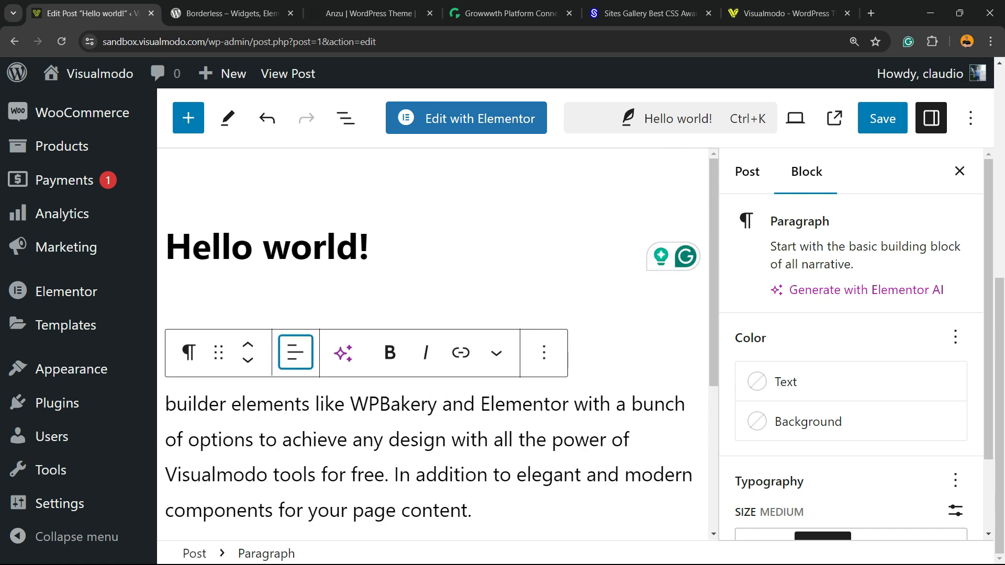
scroll(296, 314, "down", 3)
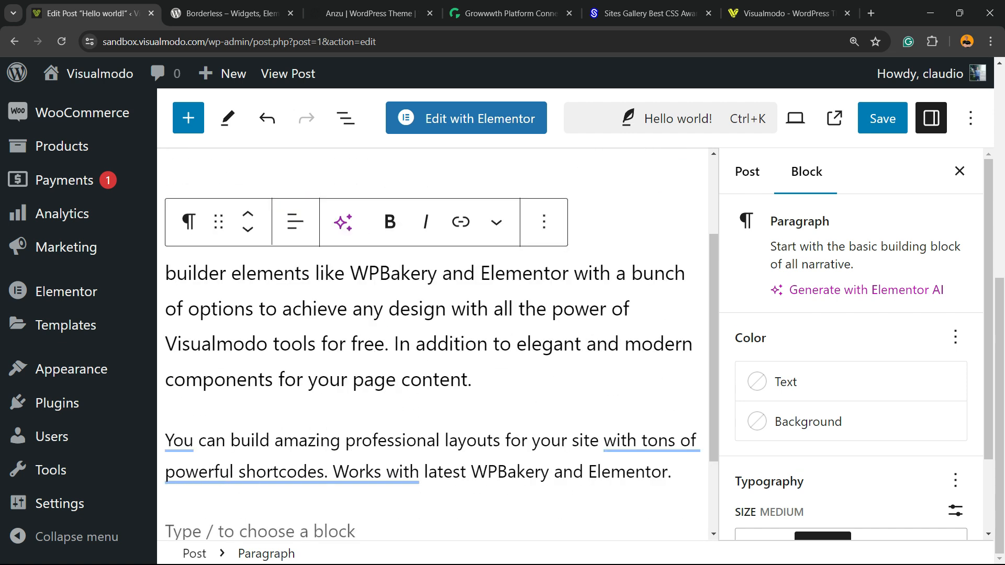
Step: Make the word 'design' bold and move into the second paragraph
double_click(418, 308)
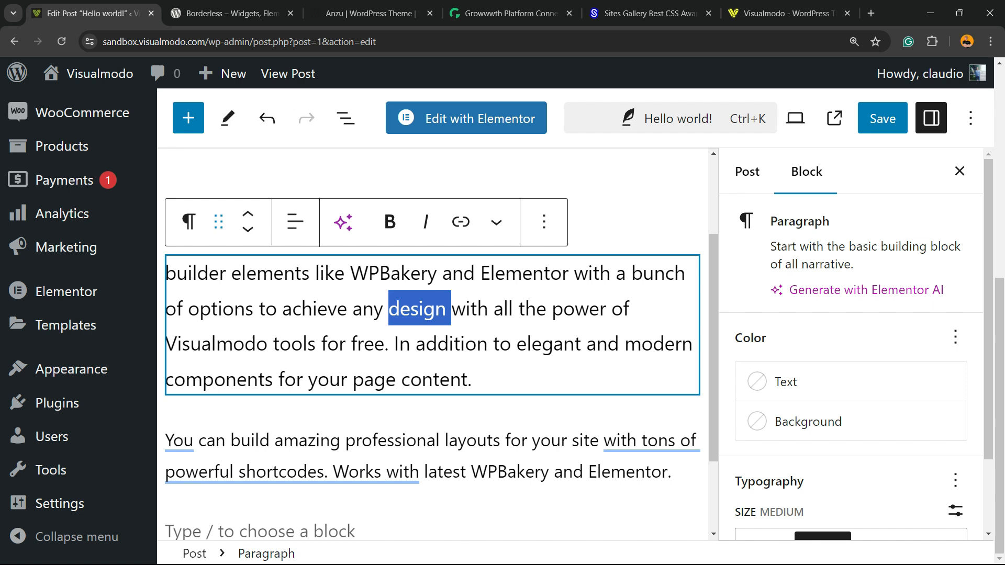
left_click(390, 222)
scroll(432, 314, "down", 3)
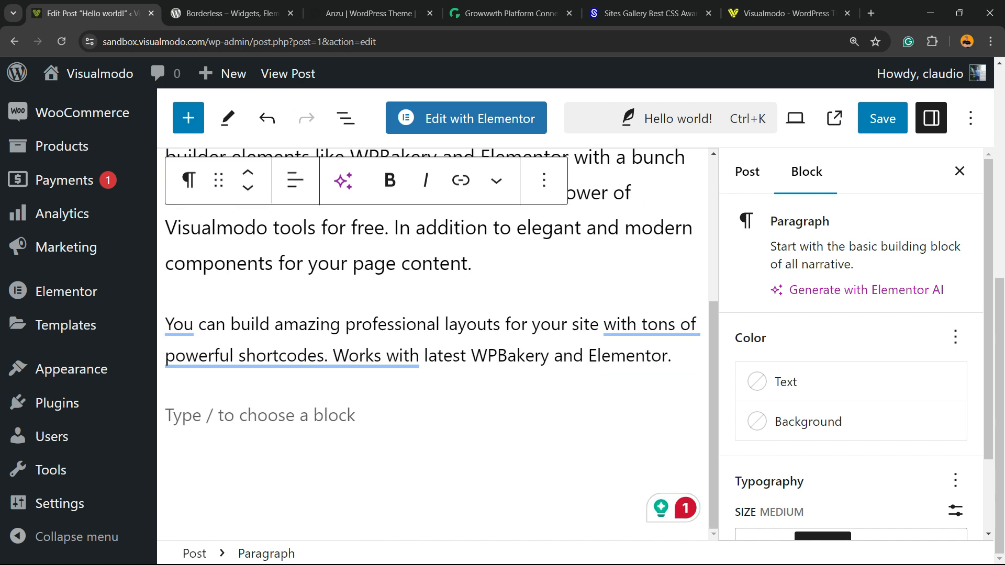
left_click(472, 324)
double_click(472, 323)
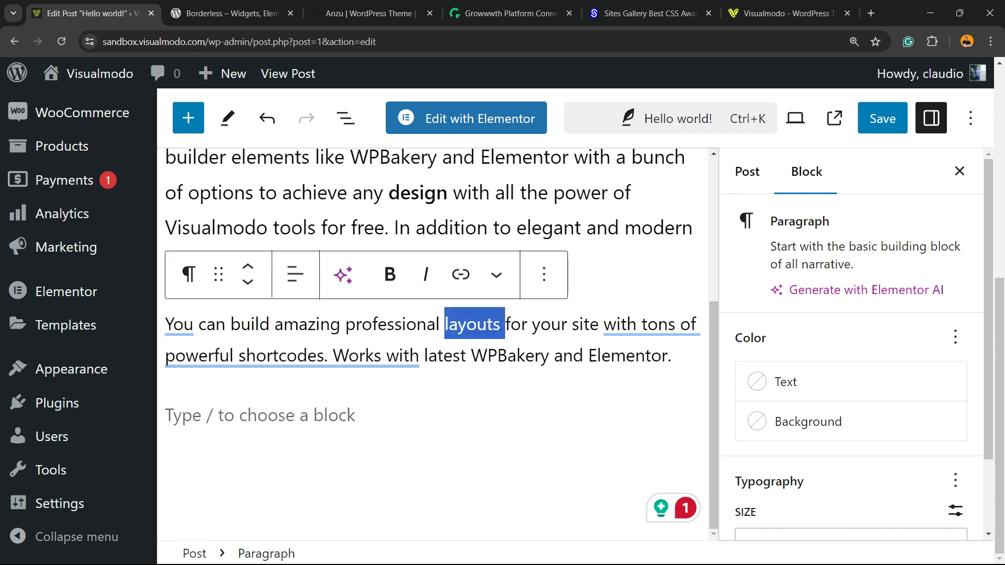
Step: Colour the second paragraph's text purple, then leave the editor for another browser page
left_click(785, 382)
left_click(670, 324)
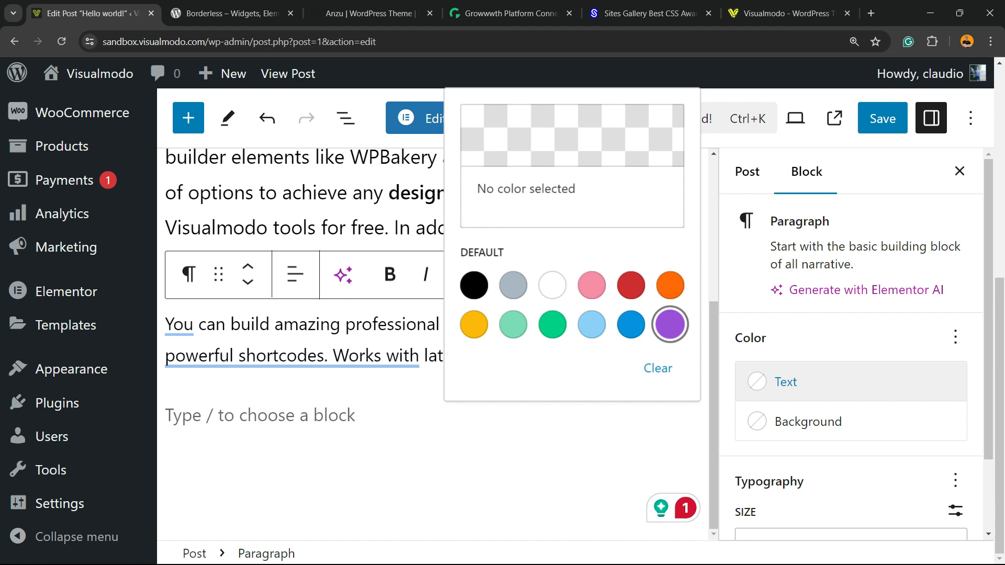
key("Escape")
left_click(597, 229)
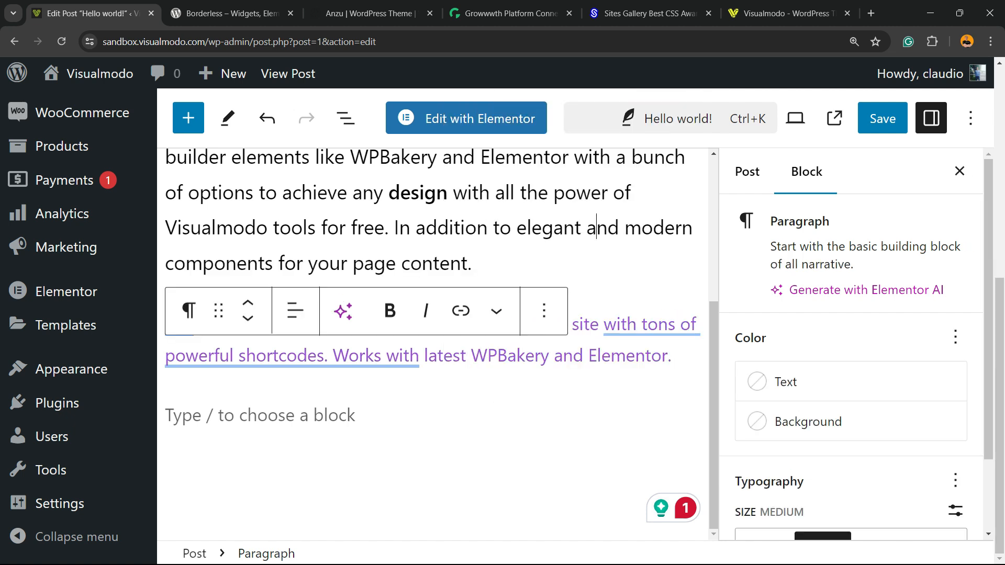
left_click(370, 13)
Step: Flip between the Borderless plugin and Anzu theme pages, ending on Anzu
left_click(231, 12)
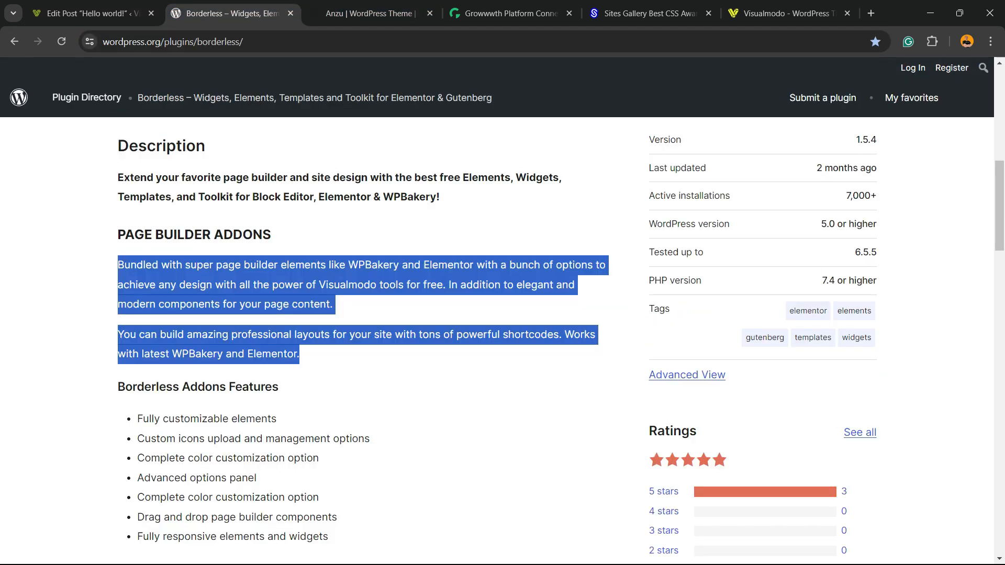
left_click(369, 13)
left_click(231, 13)
scroll(503, 314, "up", 5)
left_click(369, 12)
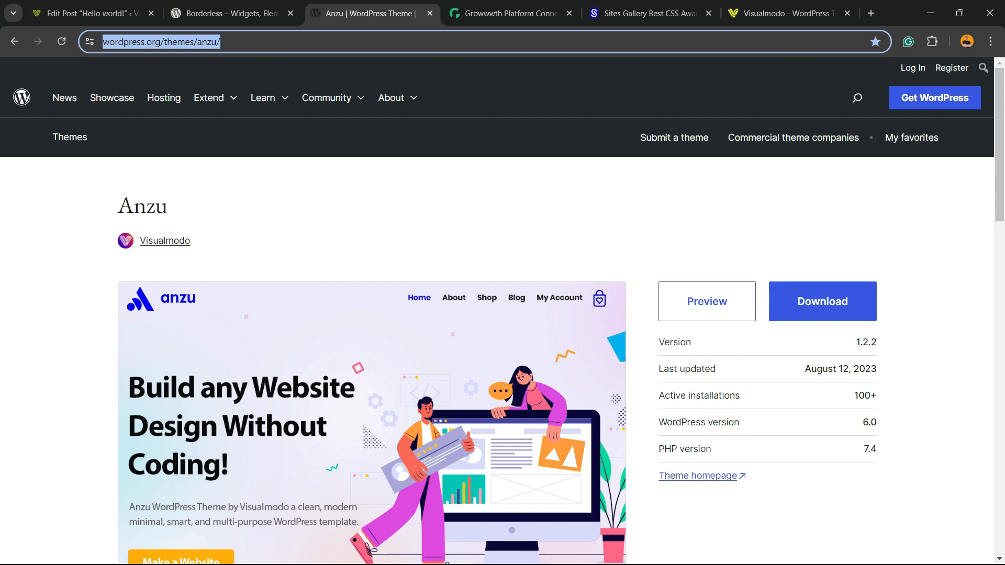
scroll(502, 314, "down", 1)
scroll(503, 314, "down", 5)
scroll(503, 314, "up", 3)
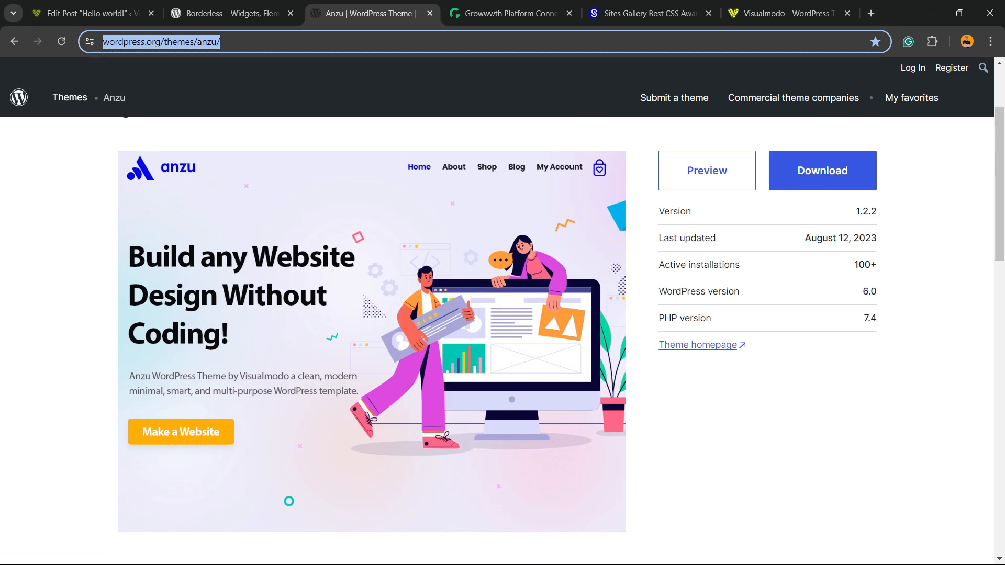
scroll(502, 314, "down", 8)
scroll(503, 314, "down", 2)
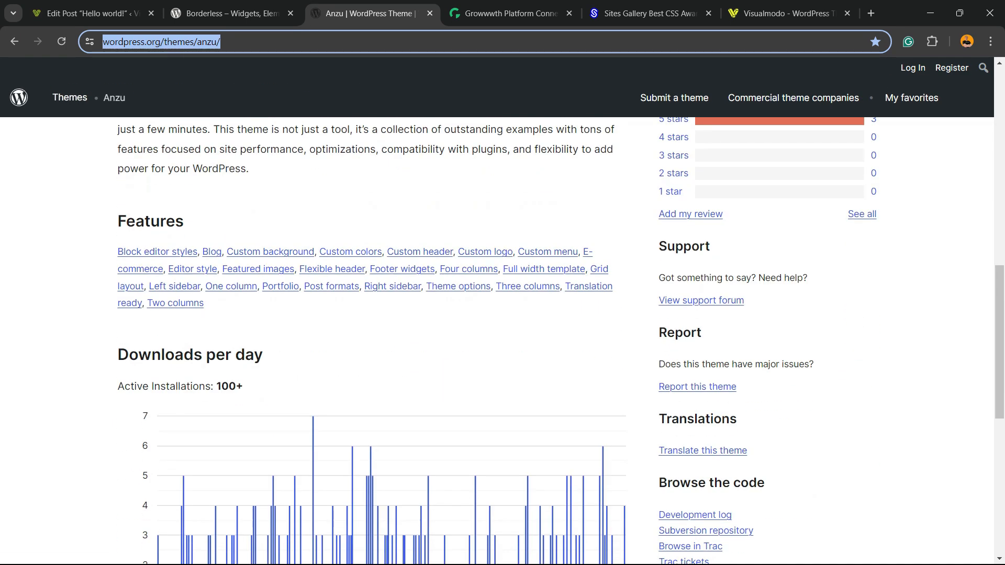
scroll(503, 314, "up", 2)
scroll(503, 314, "up", 10)
Step: Browse the Growwwth and Sites Gallery pages, then switch to Visualmodo
left_click(511, 13)
scroll(503, 314, "down", 3)
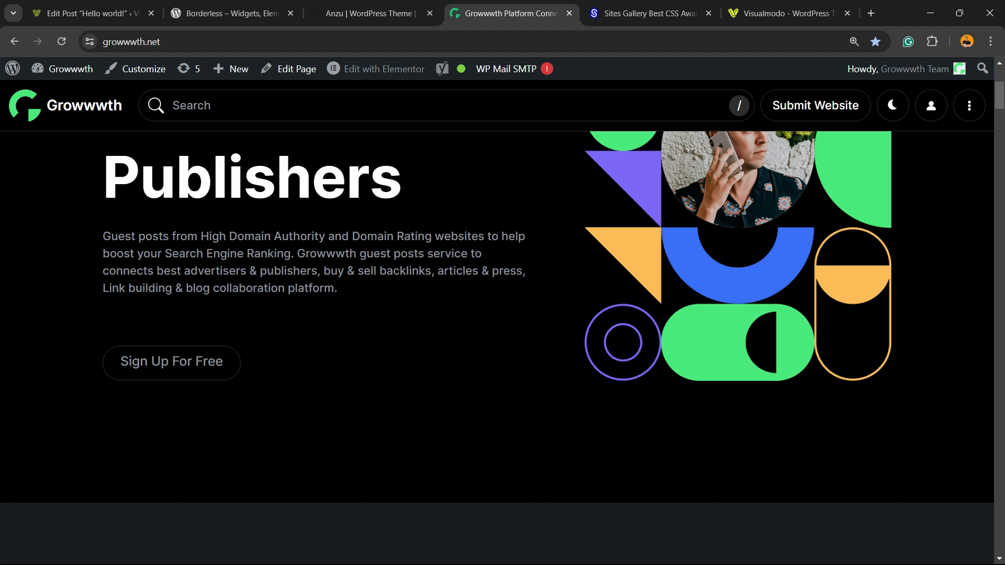
scroll(502, 314, "down", 3)
scroll(502, 314, "down", 3)
scroll(502, 314, "down", 3)
scroll(503, 314, "down", 4)
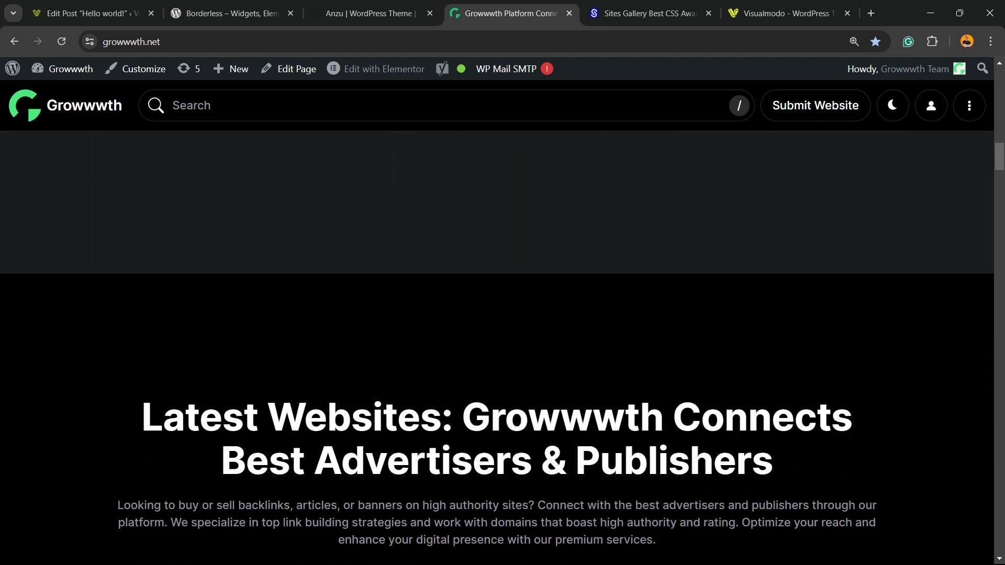
scroll(502, 314, "down", 3)
scroll(502, 314, "down", 4)
scroll(502, 314, "down", 3)
scroll(503, 314, "down", 4)
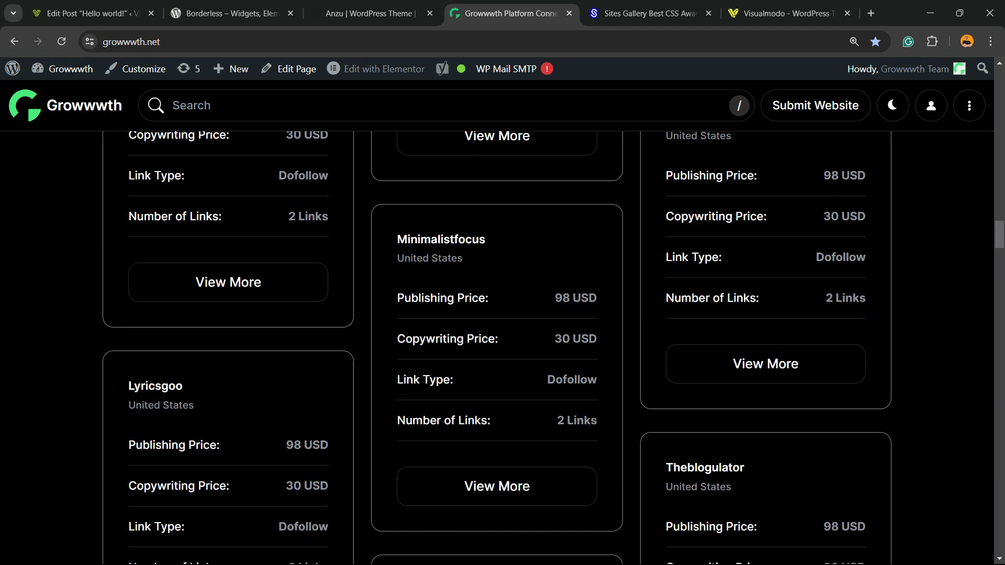
scroll(502, 314, "down", 4)
scroll(503, 315, "down", 4)
scroll(503, 314, "down", 3)
left_click(650, 13)
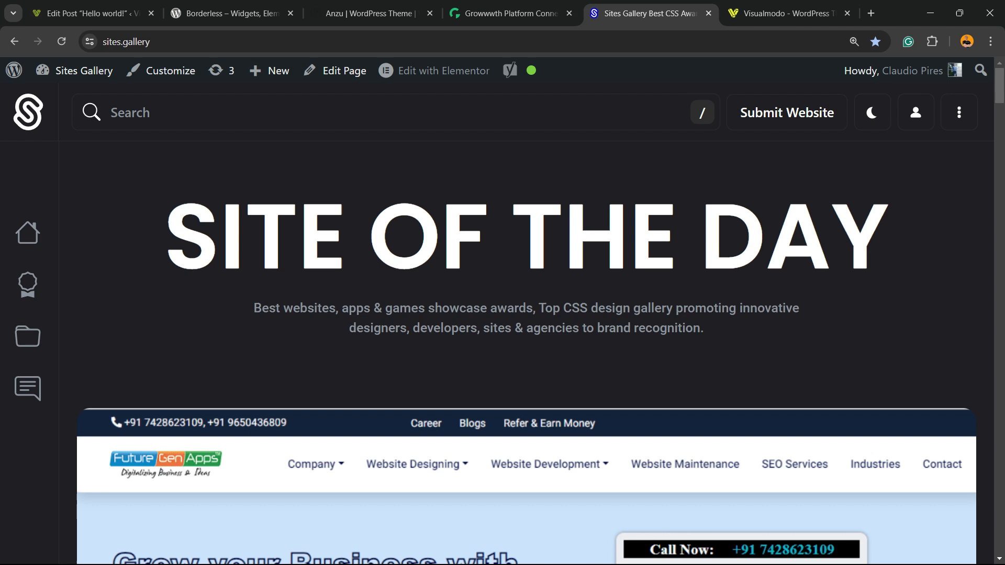
scroll(503, 314, "down", 3)
scroll(502, 314, "down", 3)
scroll(503, 314, "down", 4)
scroll(502, 314, "down", 4)
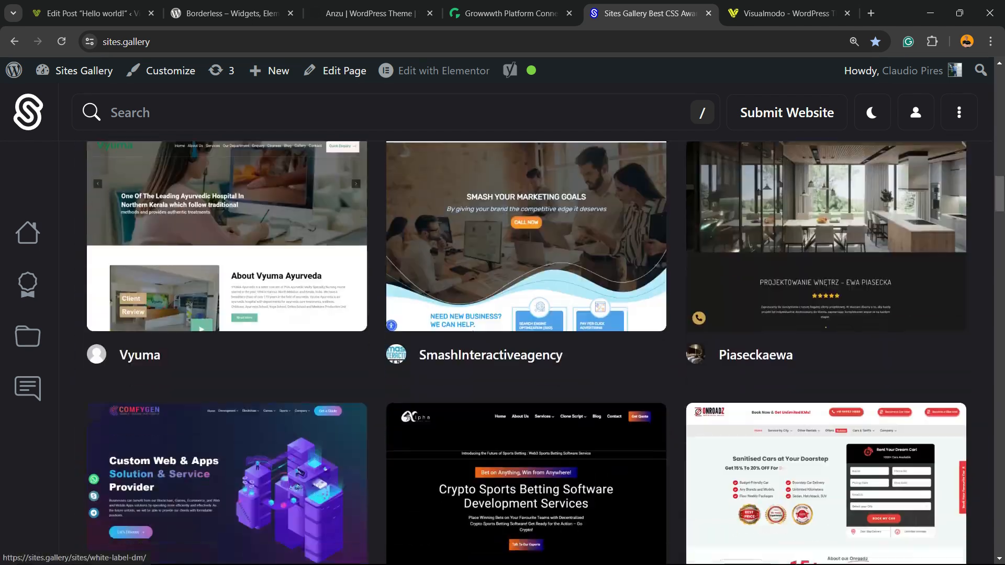
scroll(502, 315, "down", 2)
scroll(503, 314, "down", 1)
scroll(502, 314, "down", 4)
scroll(502, 315, "down", 3)
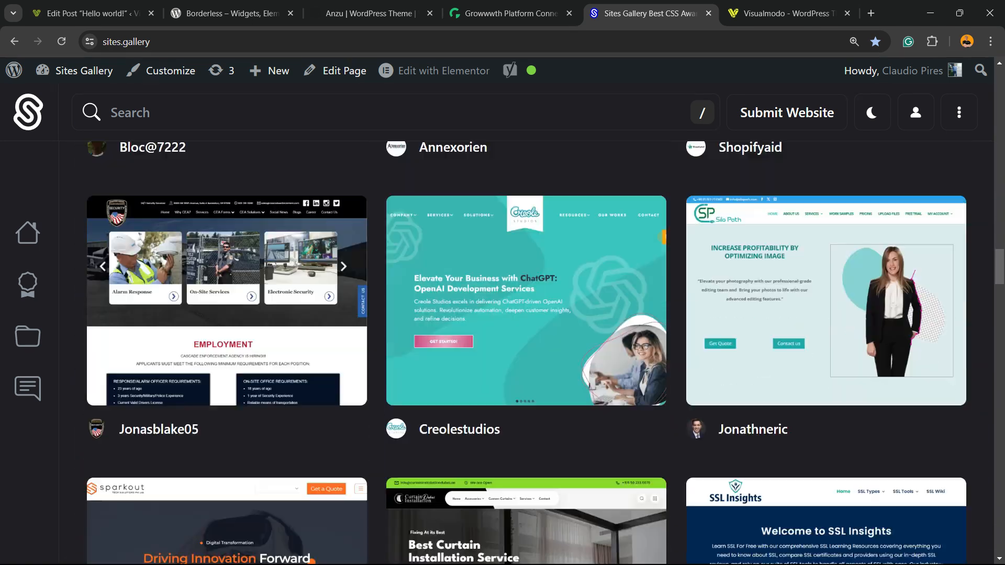
scroll(503, 314, "down", 3)
scroll(502, 314, "down", 3)
scroll(502, 315, "down", 5)
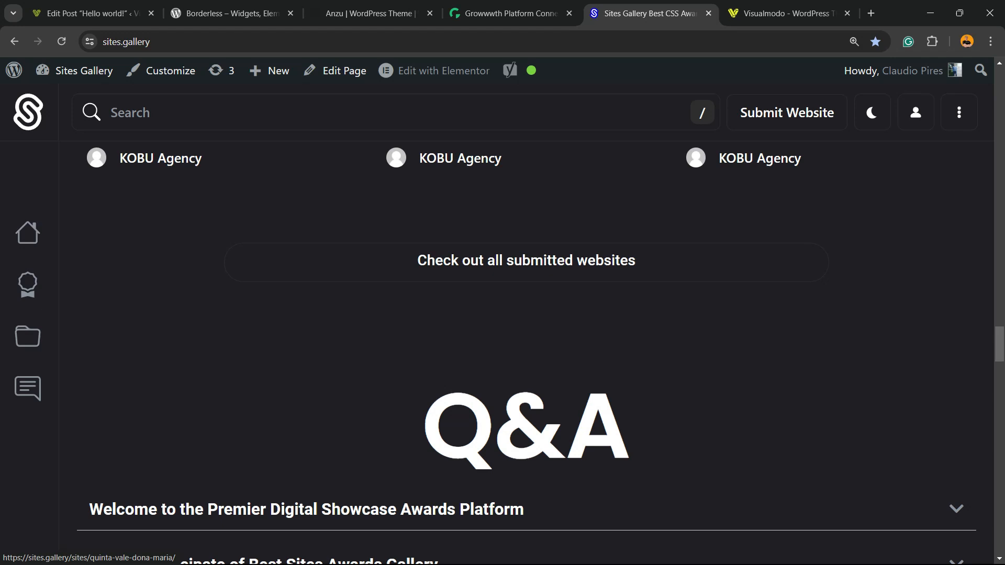
scroll(503, 313, "down", 3)
left_click(785, 12)
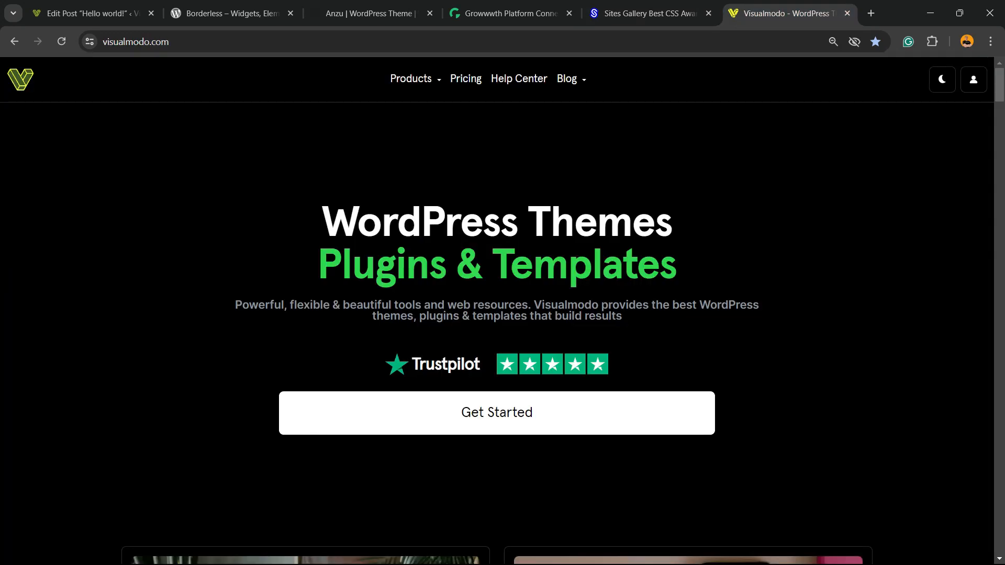
scroll(315, 315, "down", 3)
scroll(314, 314, "down", 3)
scroll(314, 314, "down", 2)
scroll(314, 314, "down", 3)
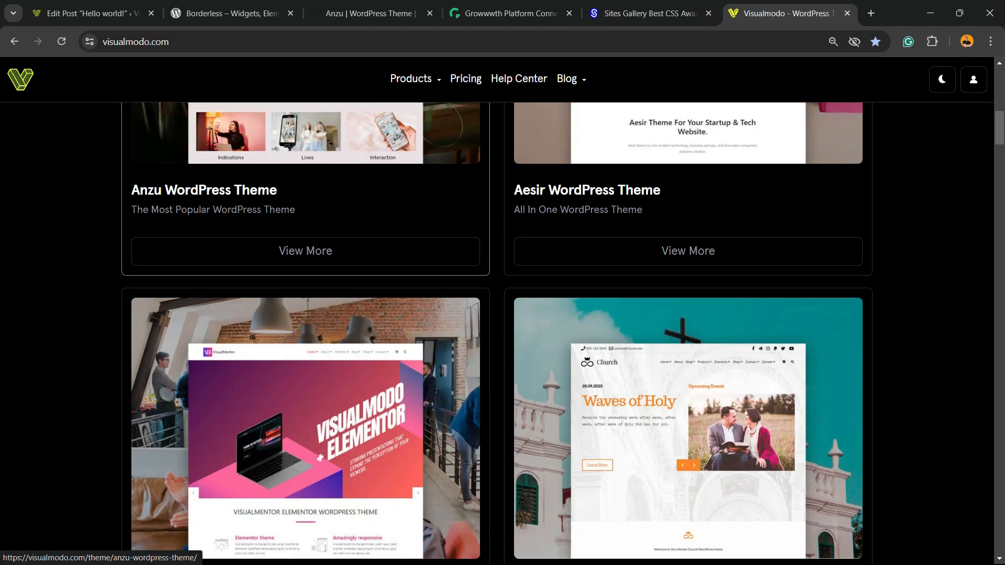
Step: Open Visualmodo's WordPress themes catalogue from the homepage
left_click(448, 155)
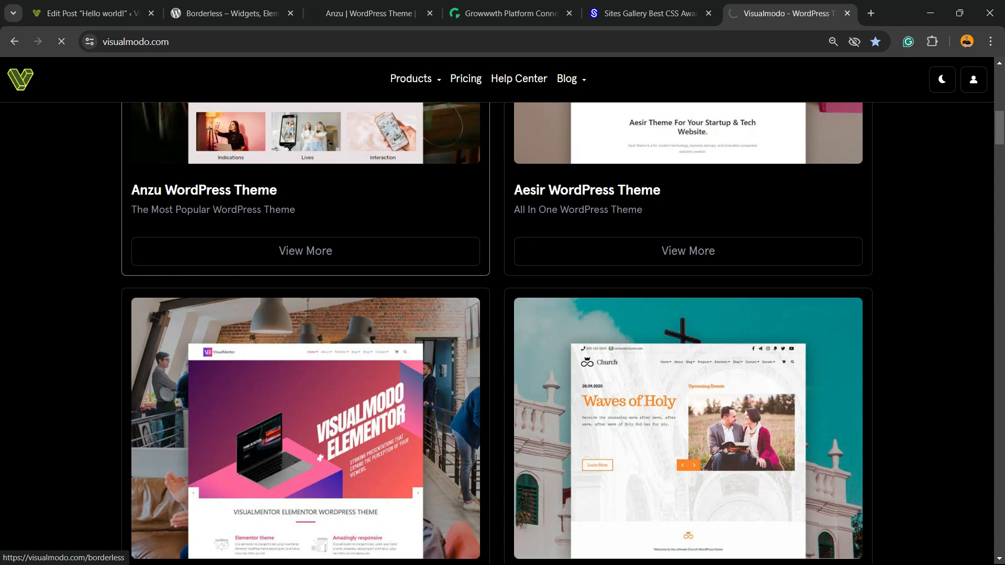
scroll(314, 314, "down", 3)
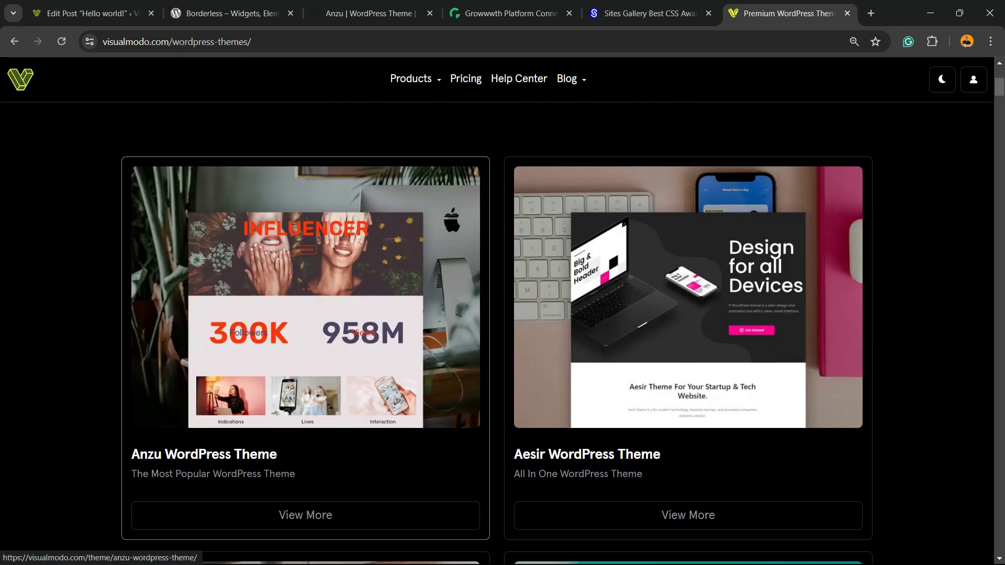
scroll(314, 314, "down", 2)
scroll(314, 314, "down", 3)
scroll(314, 314, "down", 3)
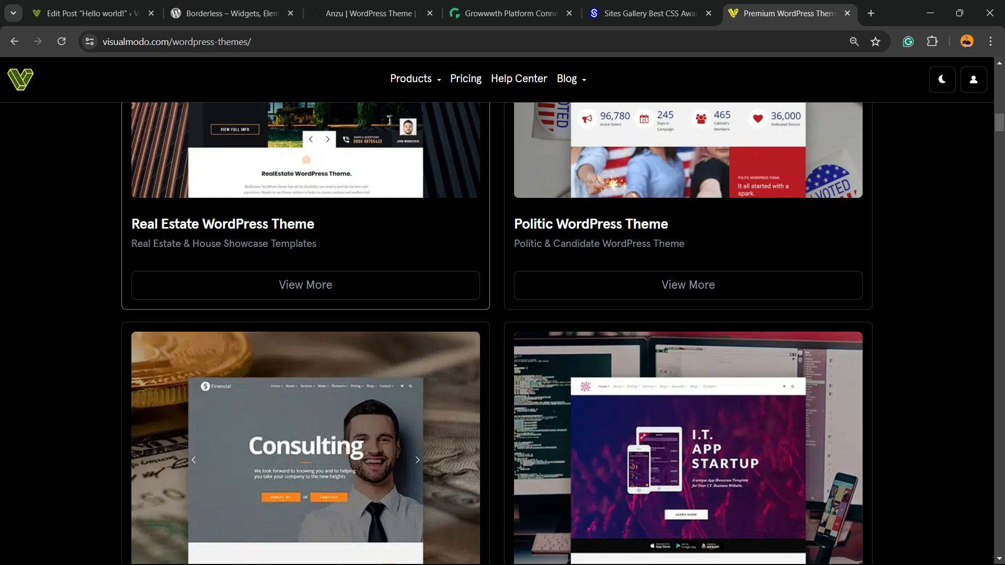
scroll(503, 315, "down", 5)
scroll(503, 314, "down", 5)
scroll(502, 315, "down", 2)
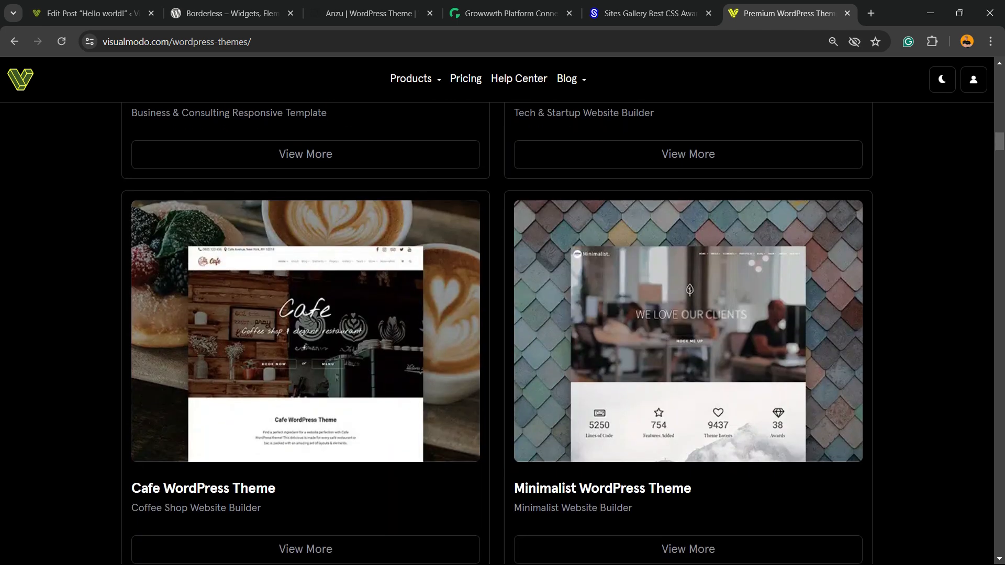
scroll(502, 314, "down", 5)
scroll(502, 315, "down", 5)
scroll(503, 314, "down", 3)
scroll(502, 314, "down", 1)
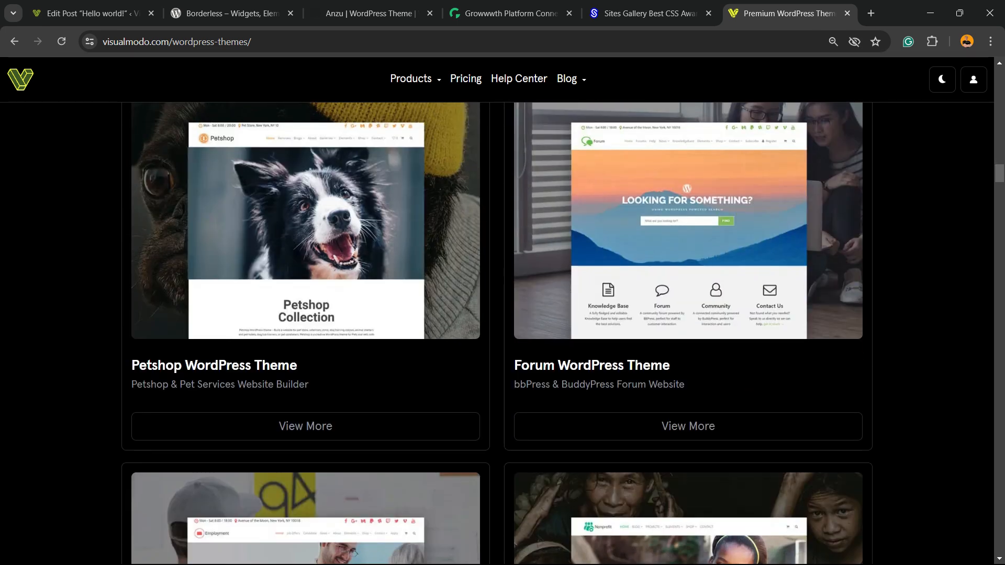
scroll(503, 314, "down", 5)
scroll(503, 314, "down", 4)
scroll(502, 314, "down", 3)
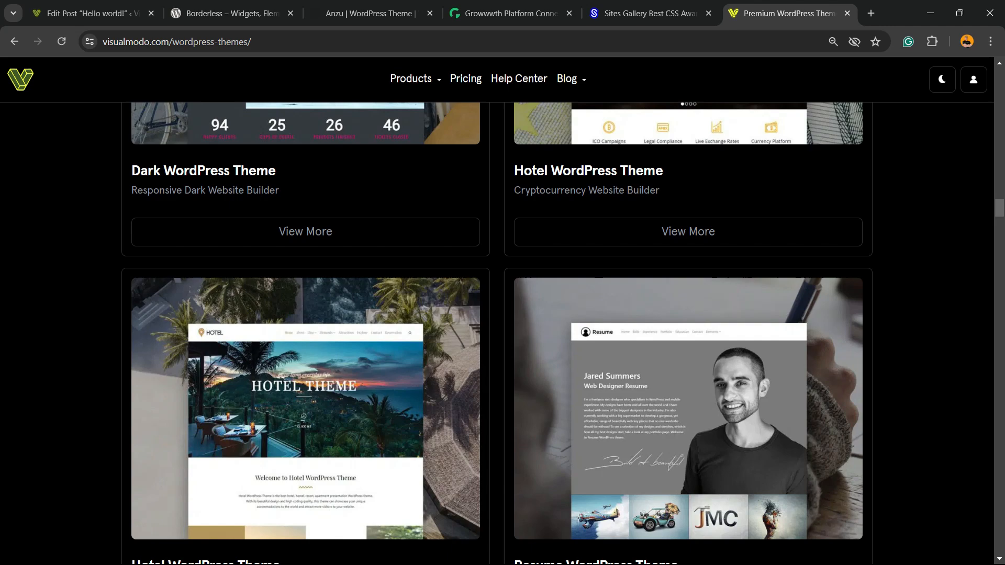
scroll(502, 314, "down", 4)
scroll(503, 314, "down", 3)
scroll(503, 315, "down", 5)
scroll(503, 313, "down", 3)
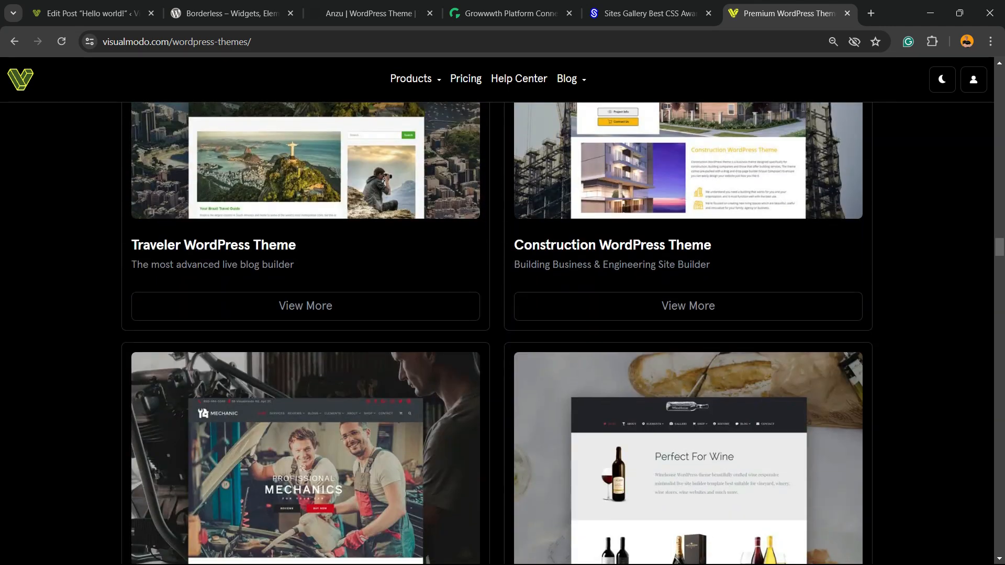
scroll(503, 314, "down", 3)
scroll(503, 315, "down", 4)
scroll(503, 314, "down", 3)
scroll(502, 314, "down", 4)
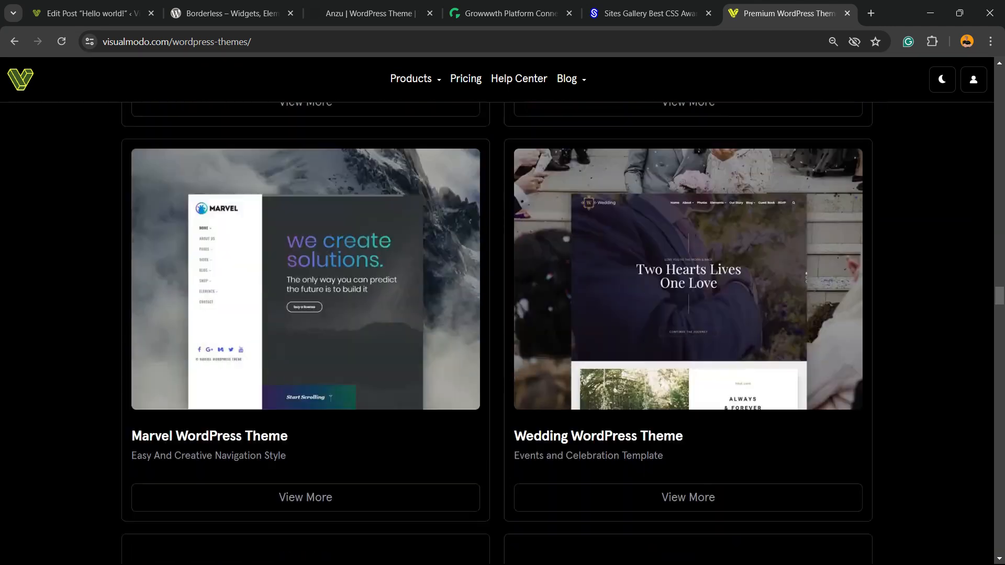
scroll(502, 314, "down", 2)
scroll(502, 314, "down", 4)
scroll(502, 314, "down", 4)
scroll(502, 314, "down", 3)
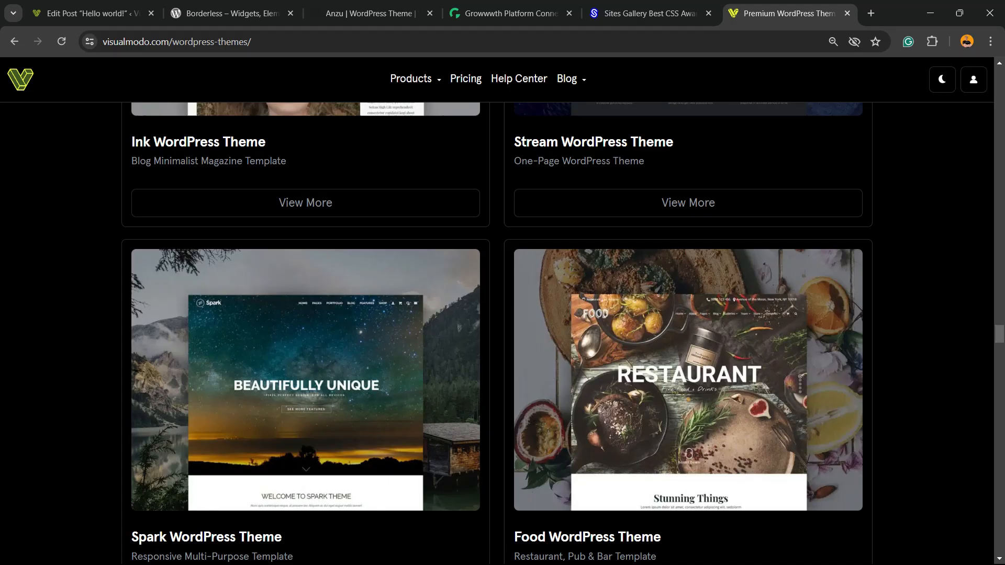
scroll(502, 314, "down", 3)
scroll(503, 314, "down", 4)
scroll(503, 314, "down", 2)
scroll(503, 314, "down", 3)
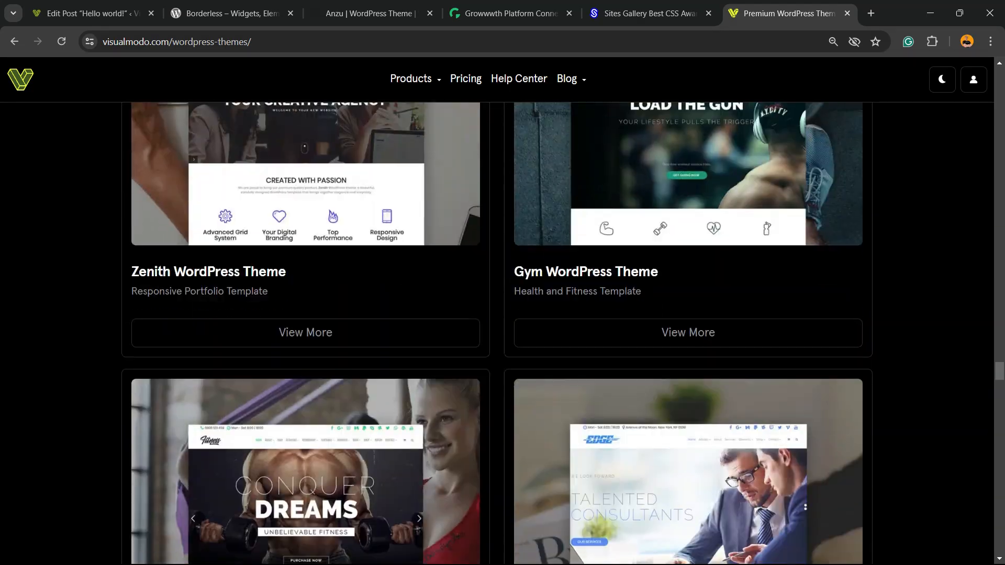